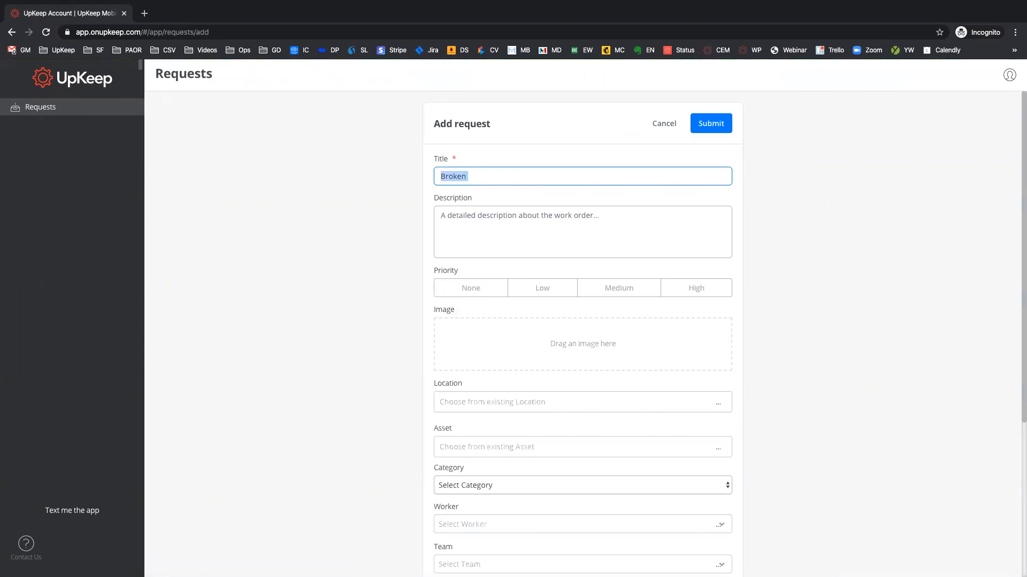
# Title the new request "Broken Faucet Handle" and enter "test test" as its description
pyautogui.press('super+z')
pyautogui.press('Right')
pyautogui.write('Faucet Handle')
pyautogui.click(466, 225)
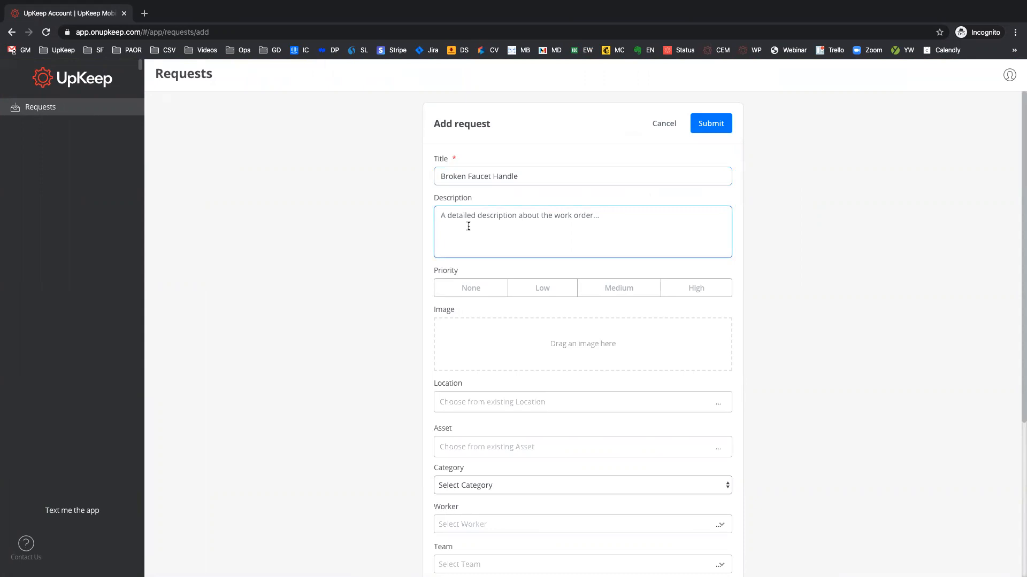
pyautogui.write('test test')
# Attach Broken Faucet Handle.jpg from the desktop's Misc > Pictures folder as the request's image
pyautogui.scroll(-1, 470, 229)
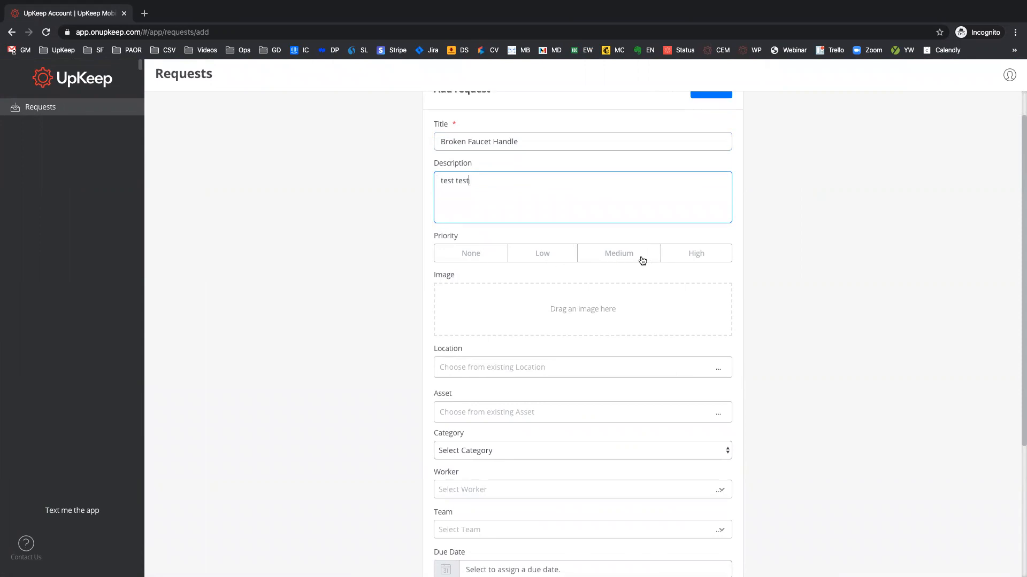
pyautogui.scroll(-1, 645, 278)
pyautogui.click(560, 309)
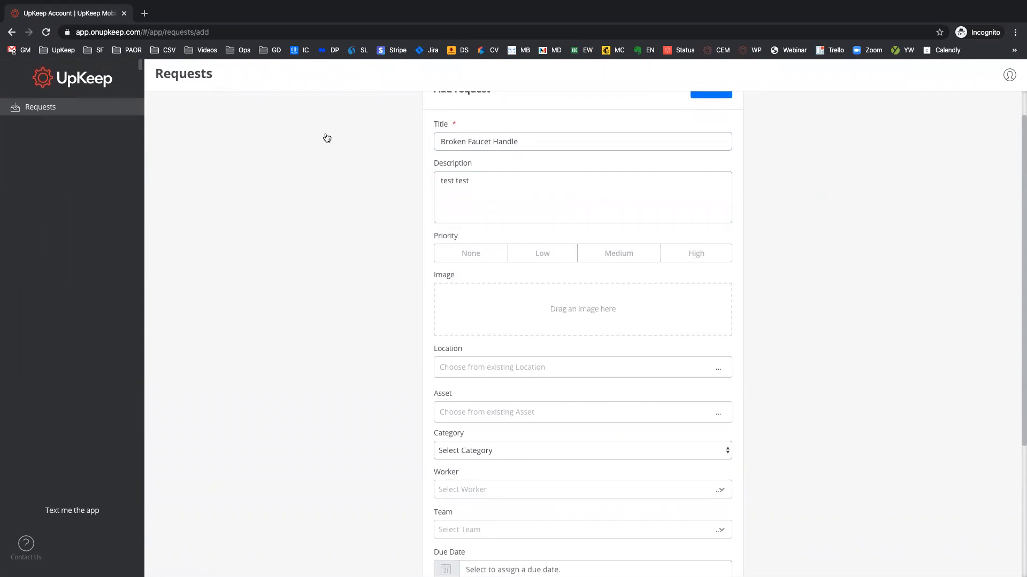
pyautogui.click(409, 47)
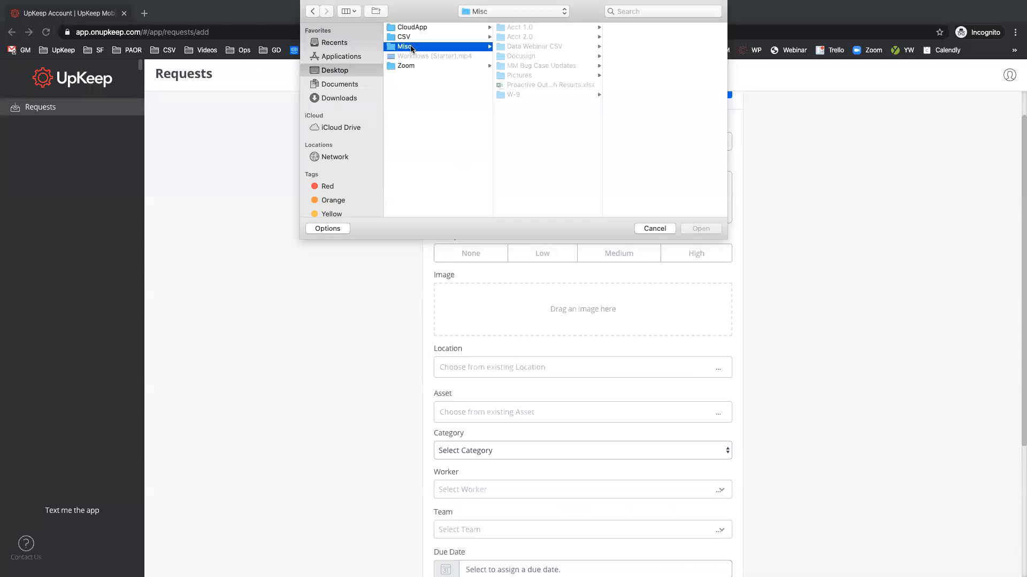
pyautogui.click(526, 76)
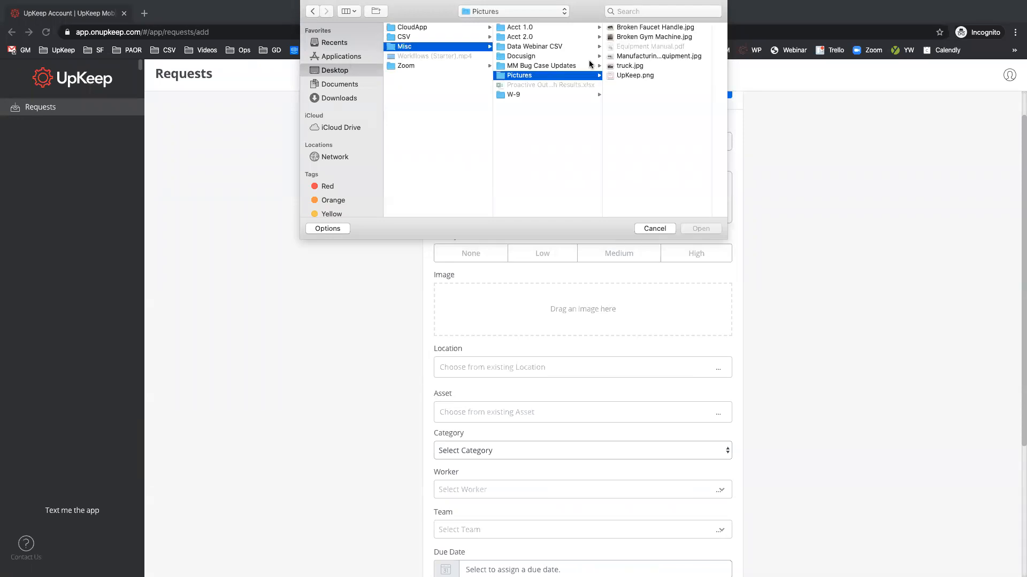
pyautogui.click(655, 28)
pyautogui.click(705, 230)
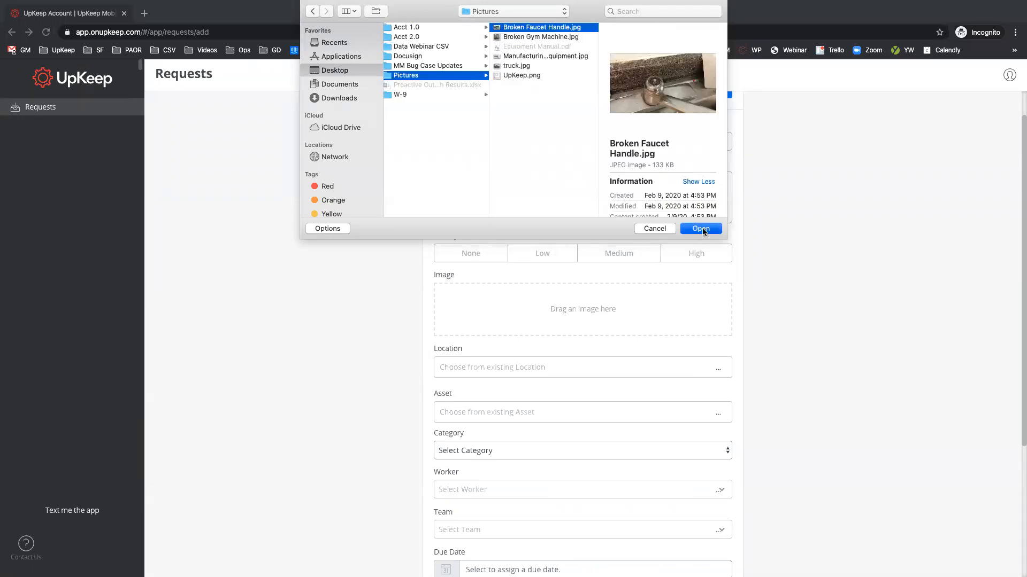
# Review the remaining request fields and the attached picture, and submit the request
pyautogui.scroll(2, 361, 308)
pyautogui.scroll(-2, 385, 358)
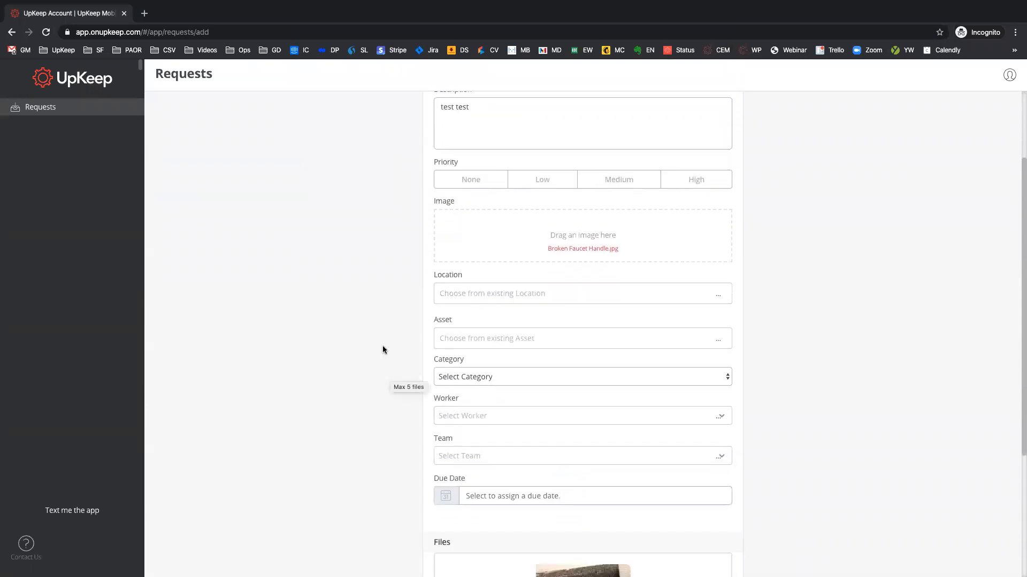
pyautogui.scroll(-2, 408, 321)
pyautogui.scroll(-2, 390, 367)
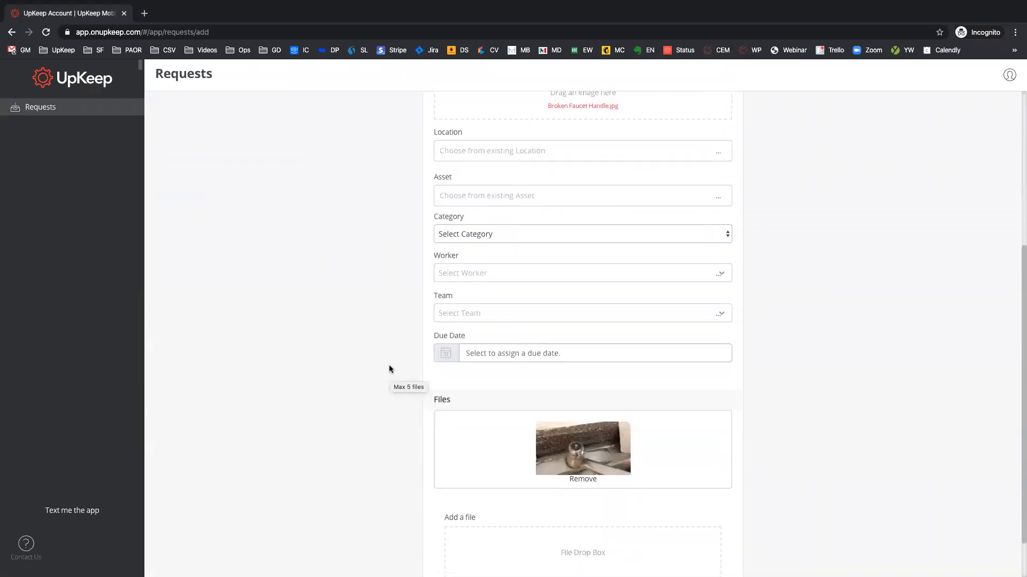
pyautogui.scroll(-1, 563, 424)
pyautogui.scroll(6, 436, 401)
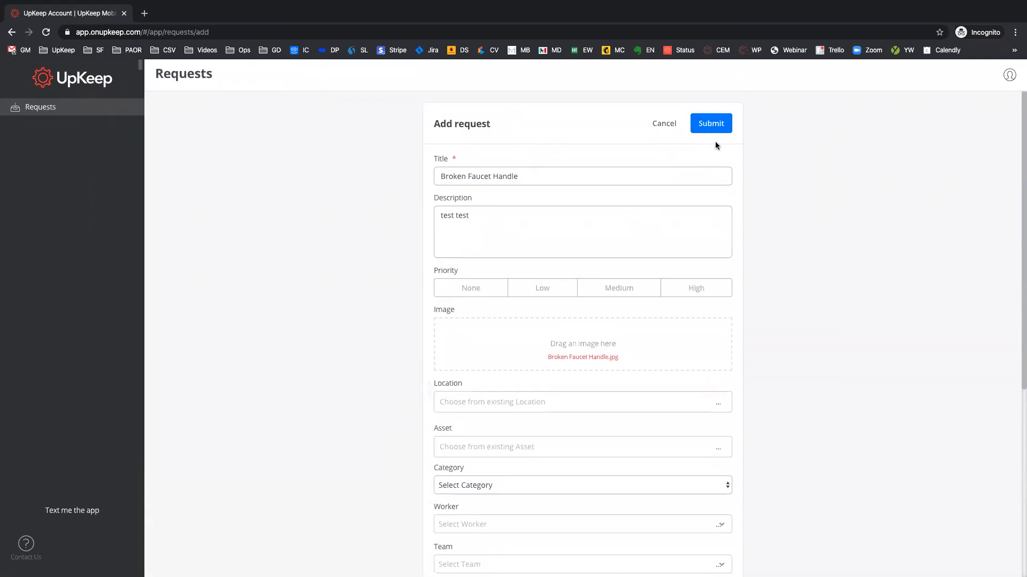
pyautogui.click(710, 124)
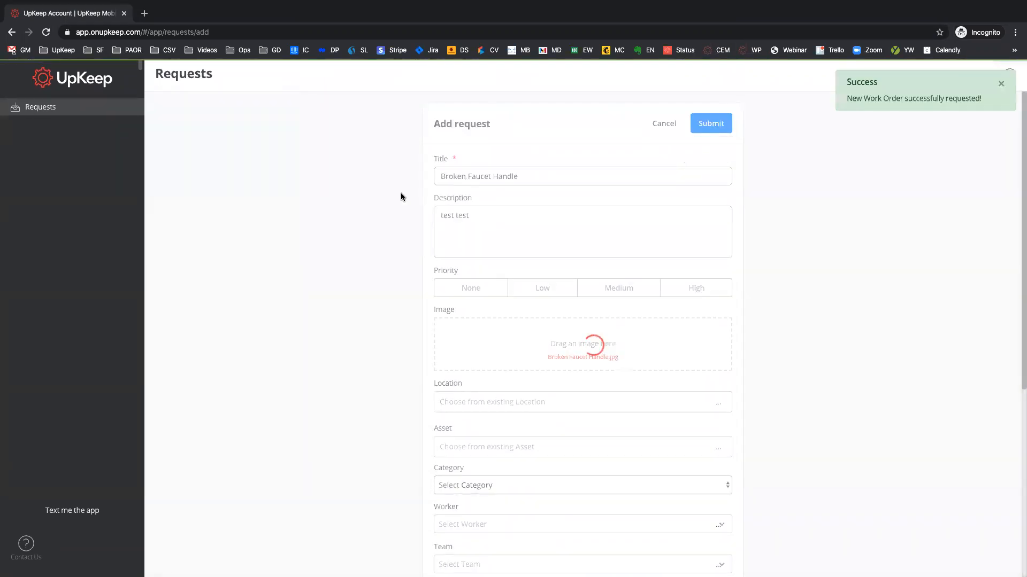
# Switch to the admin account's window and open the pending Broken Faucet Handle request for review
pyautogui.hotkey('ctrl', 'Left')
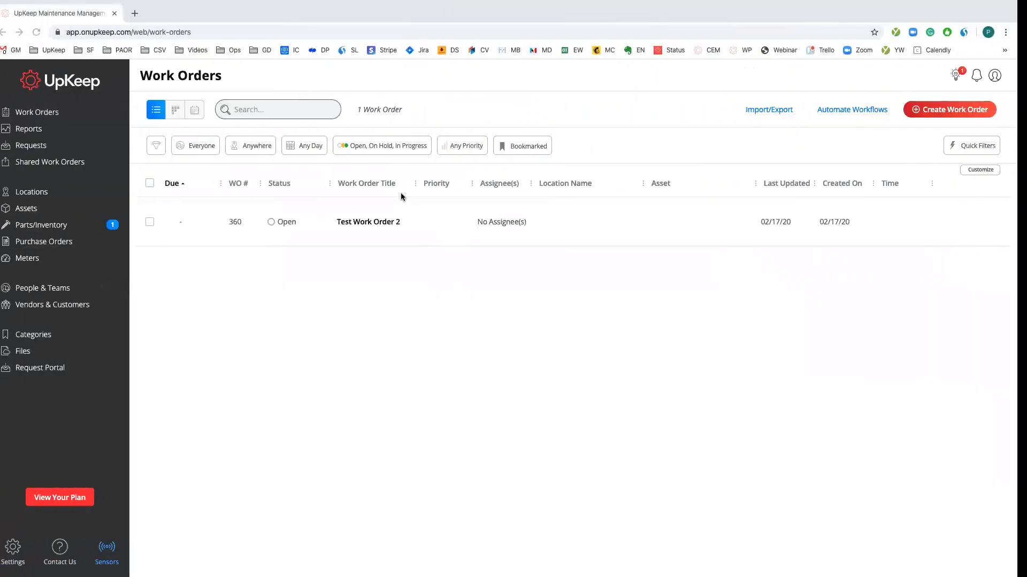
pyautogui.click(57, 148)
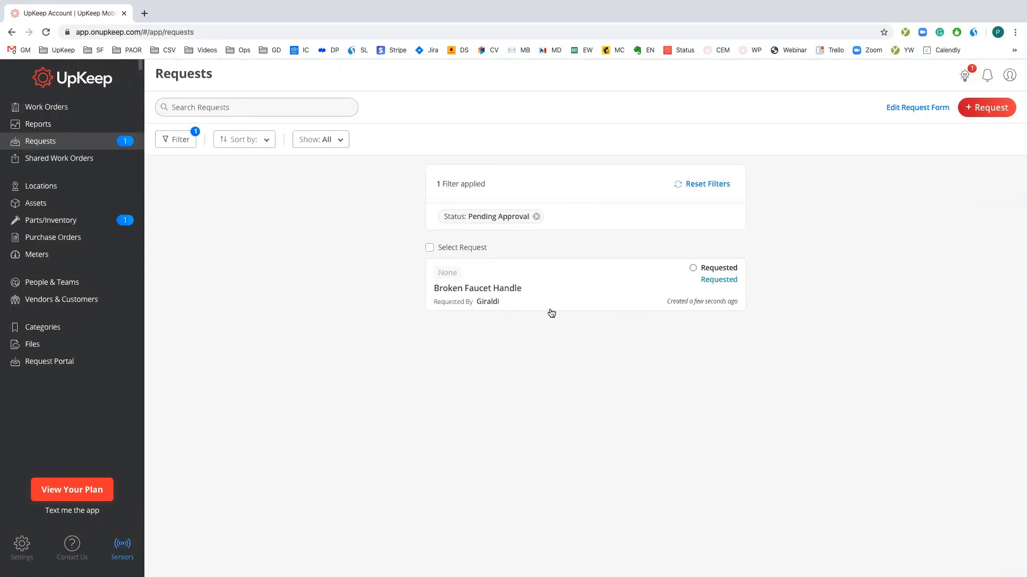
pyautogui.click(588, 290)
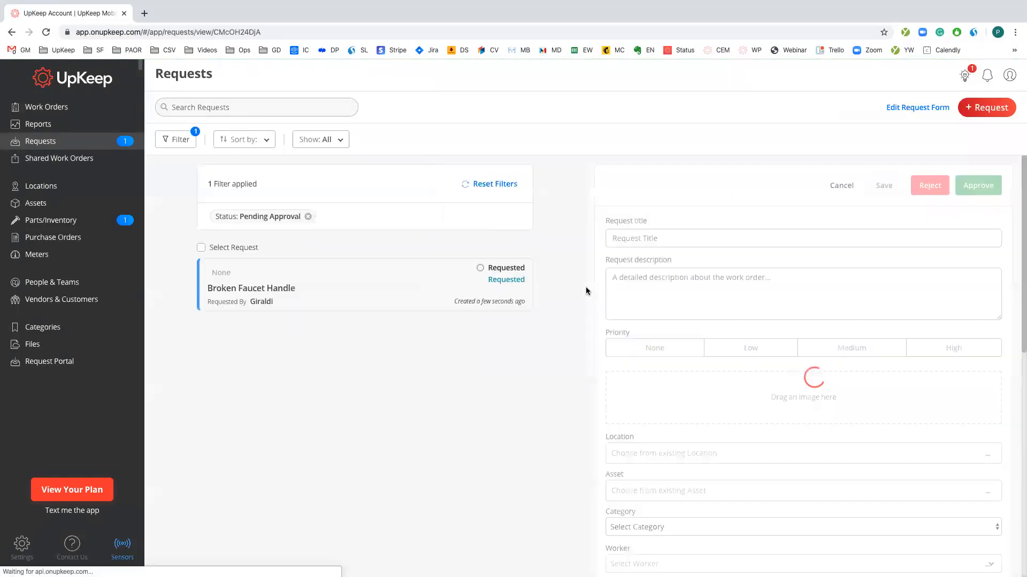
pyautogui.scroll(-5, 588, 288)
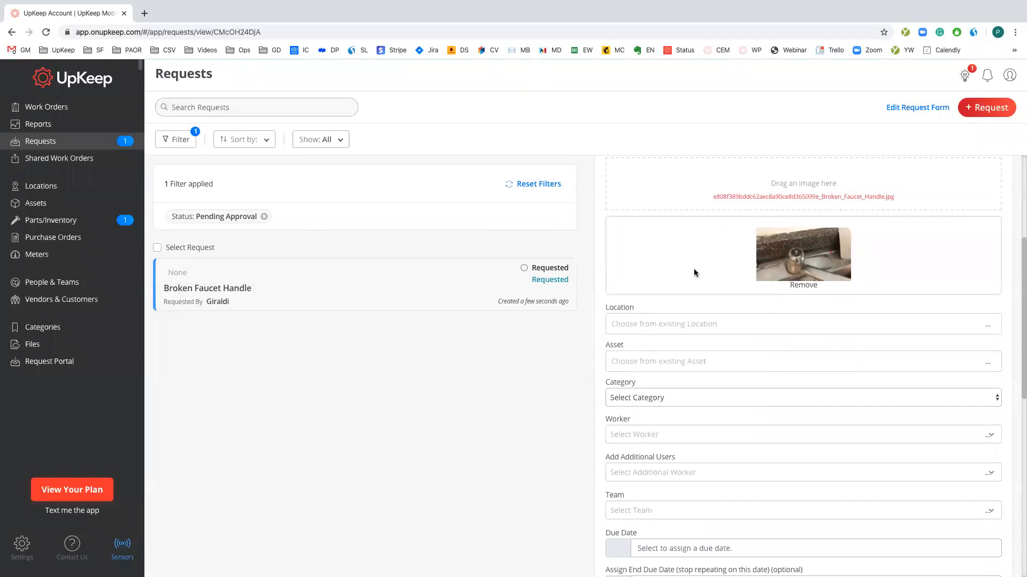
pyautogui.scroll(3, 693, 274)
pyautogui.scroll(-2, 696, 275)
pyautogui.scroll(-2, 697, 275)
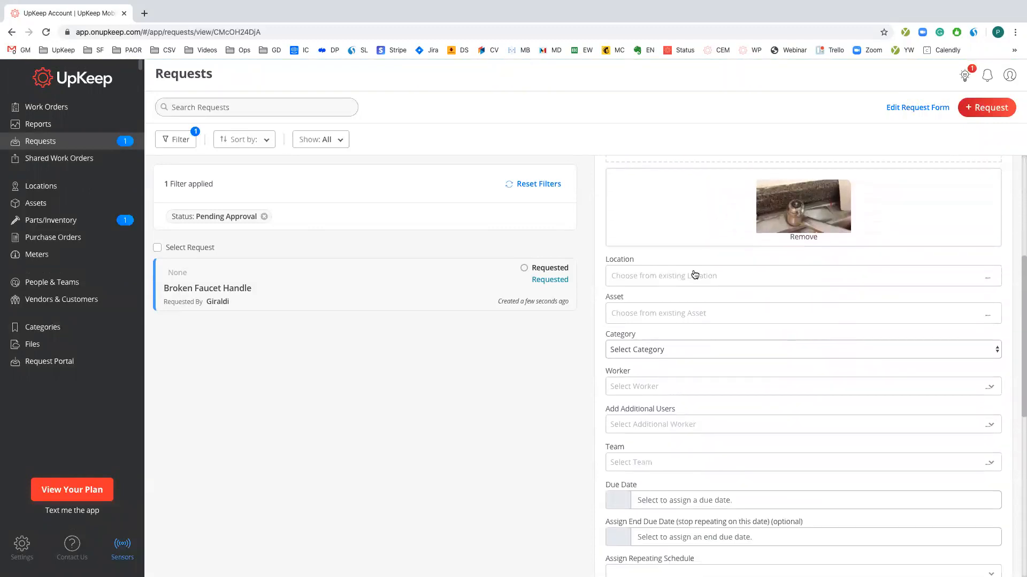
# Set the request's location to Building 5 - Zone A and assign it to a worker
pyautogui.click(705, 281)
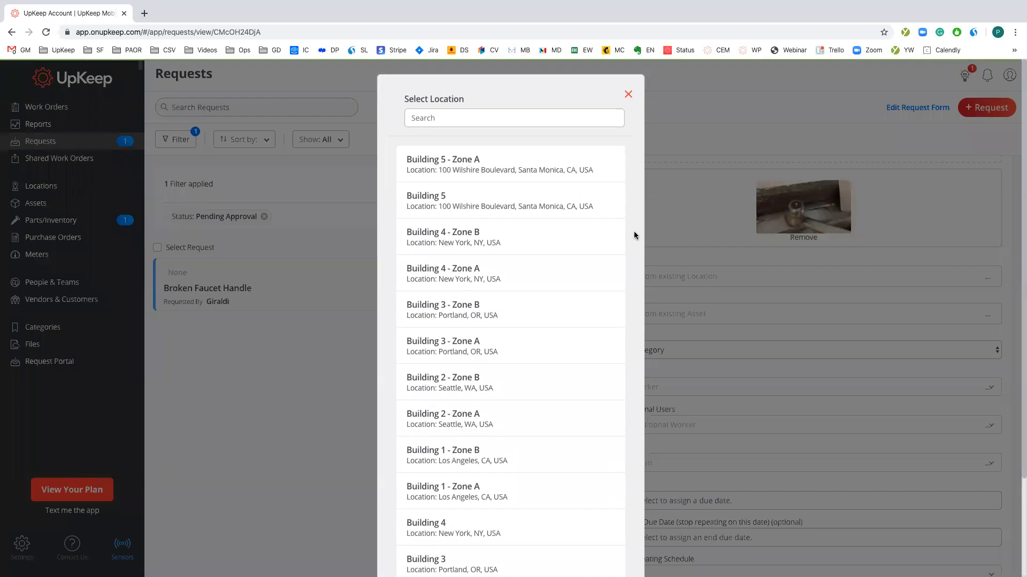
pyautogui.click(552, 186)
pyautogui.scroll(-4, 692, 337)
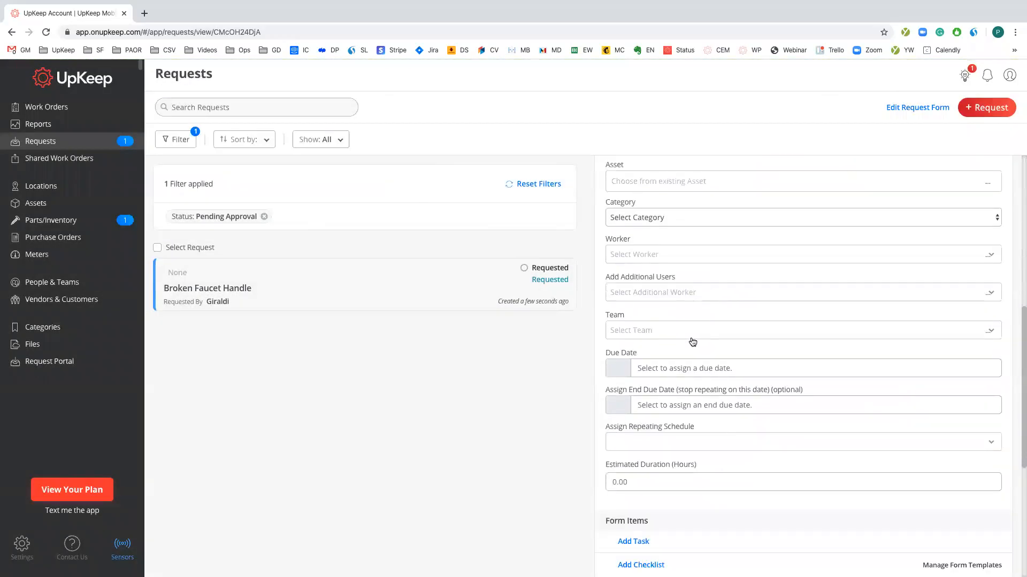
pyautogui.scroll(2, 720, 275)
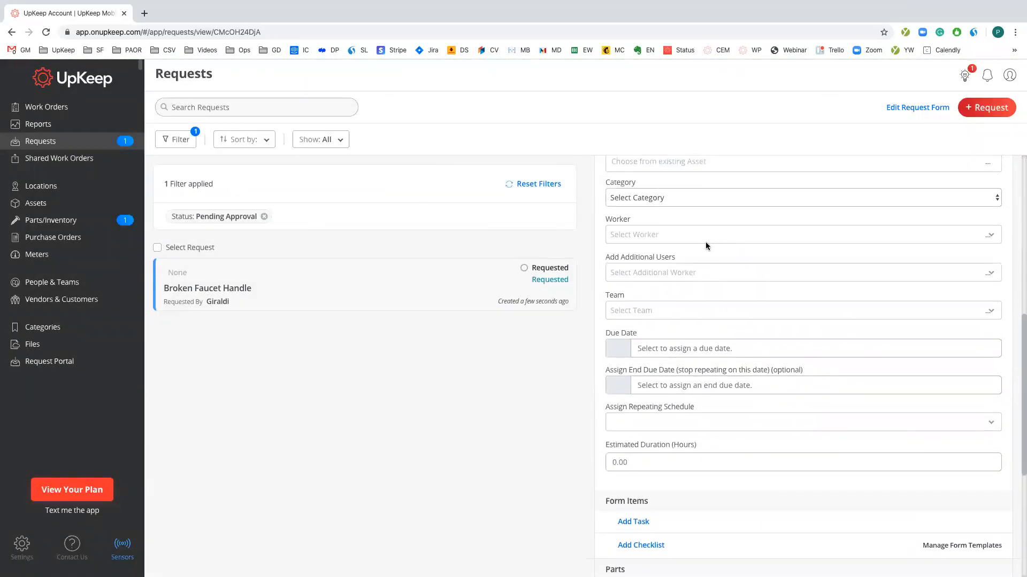
pyautogui.click(705, 241)
pyautogui.click(650, 297)
# View the decline prompt, close it without declining, and approve the Broken Faucet Handle request
pyautogui.scroll(8, 781, 297)
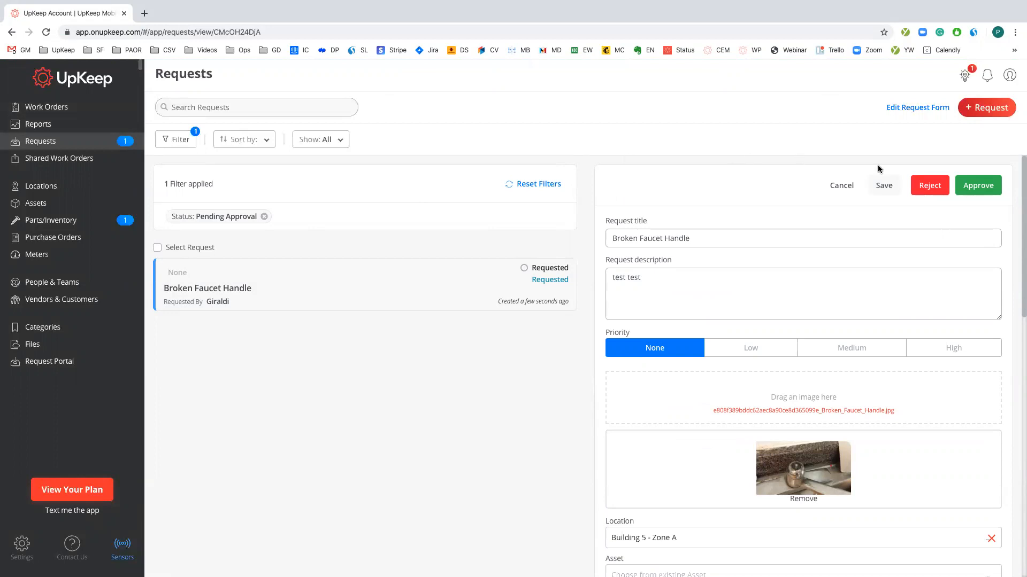
pyautogui.click(927, 186)
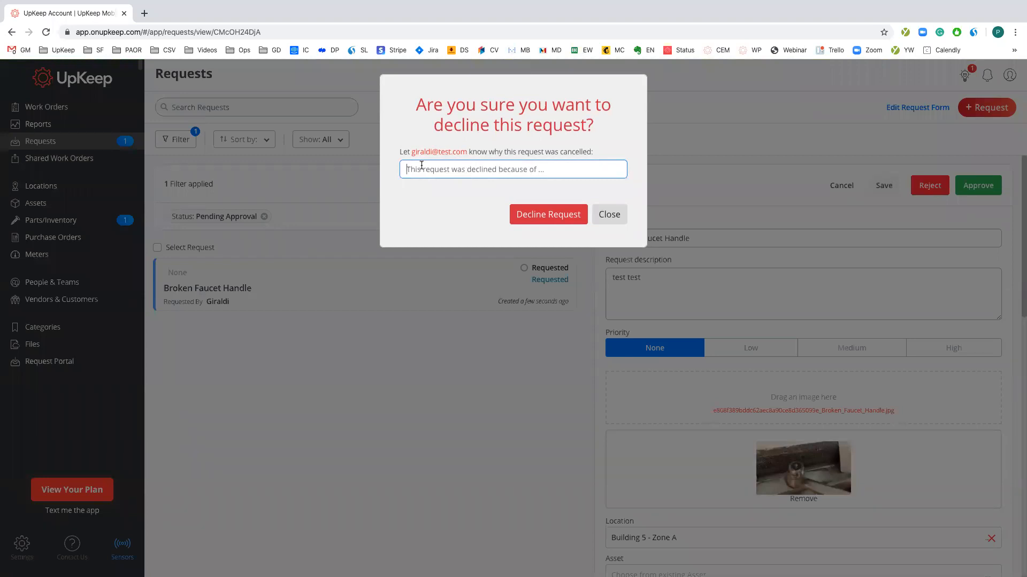
pyautogui.click(618, 217)
pyautogui.click(976, 189)
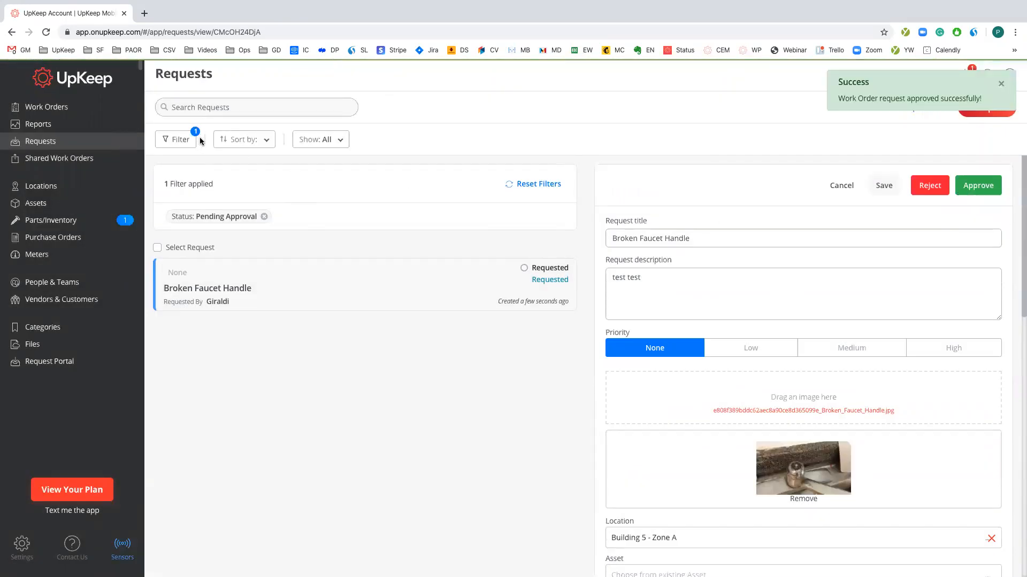
# Examine the details of the Broken Faucet Handle work order and close them
pyautogui.click(78, 112)
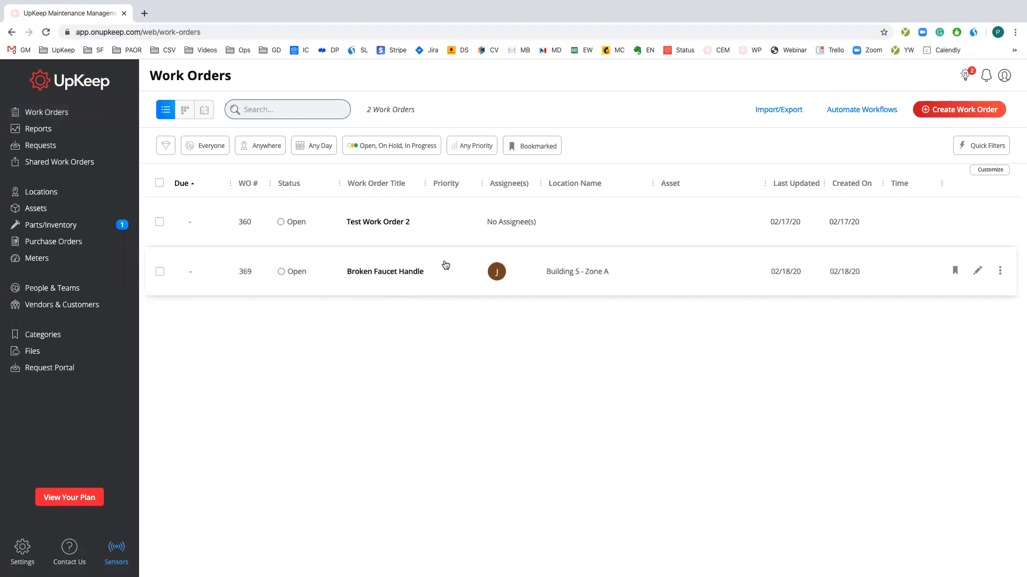
pyautogui.click(411, 283)
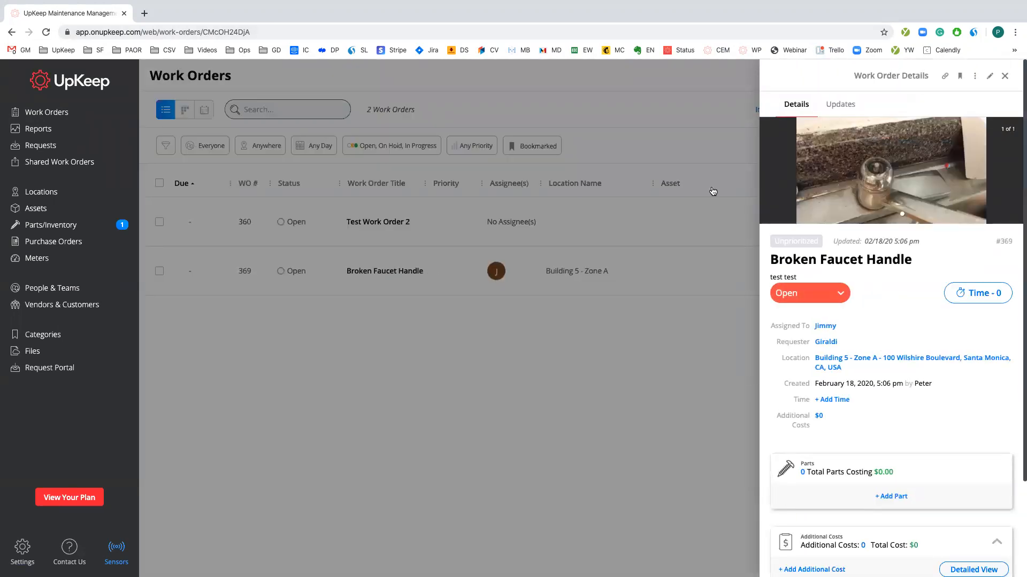
pyautogui.scroll(-2, 943, 319)
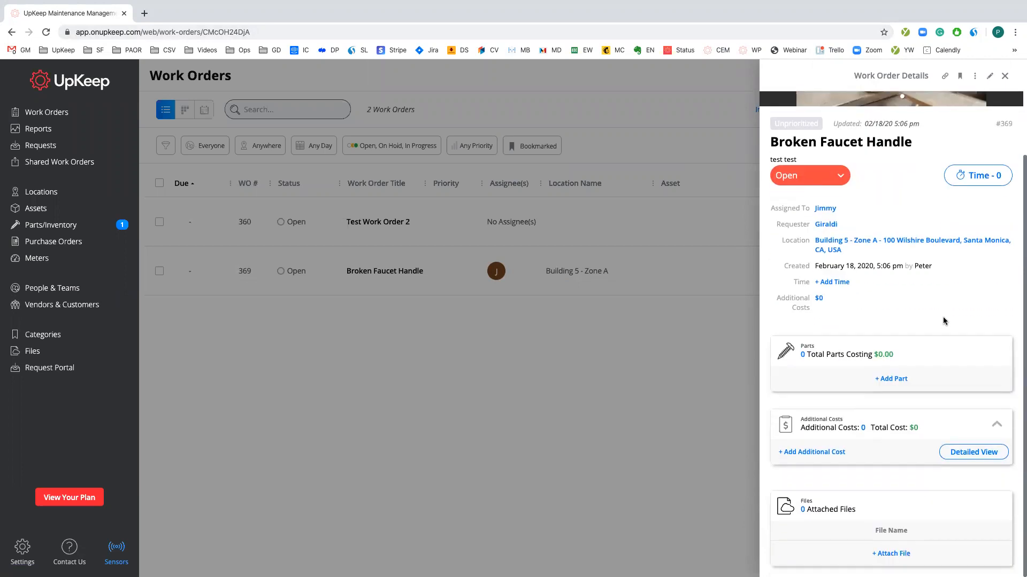
pyautogui.click(554, 397)
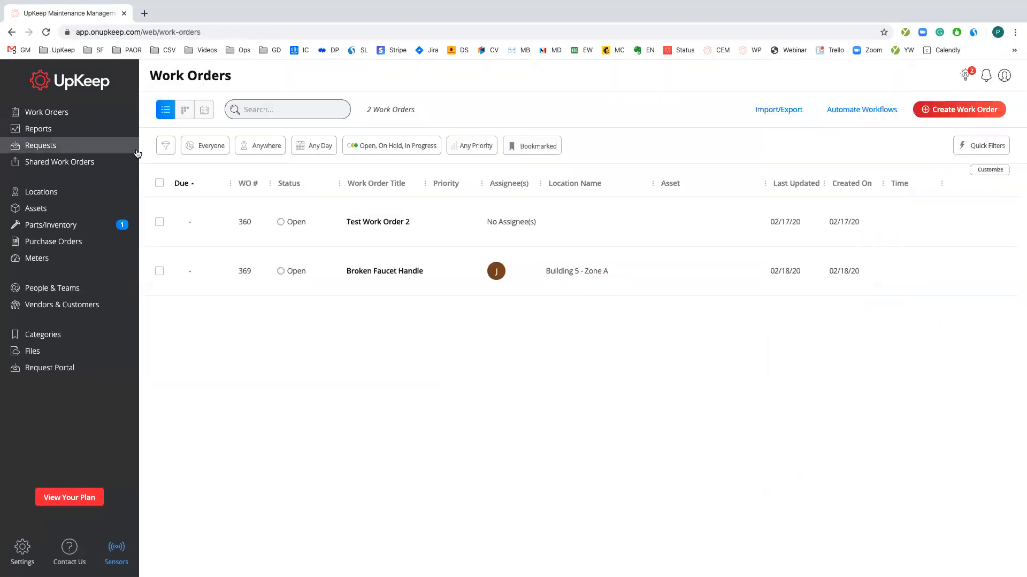
# Open the request form template for editing and check the permission options for requesters setting an asset
pyautogui.click(62, 145)
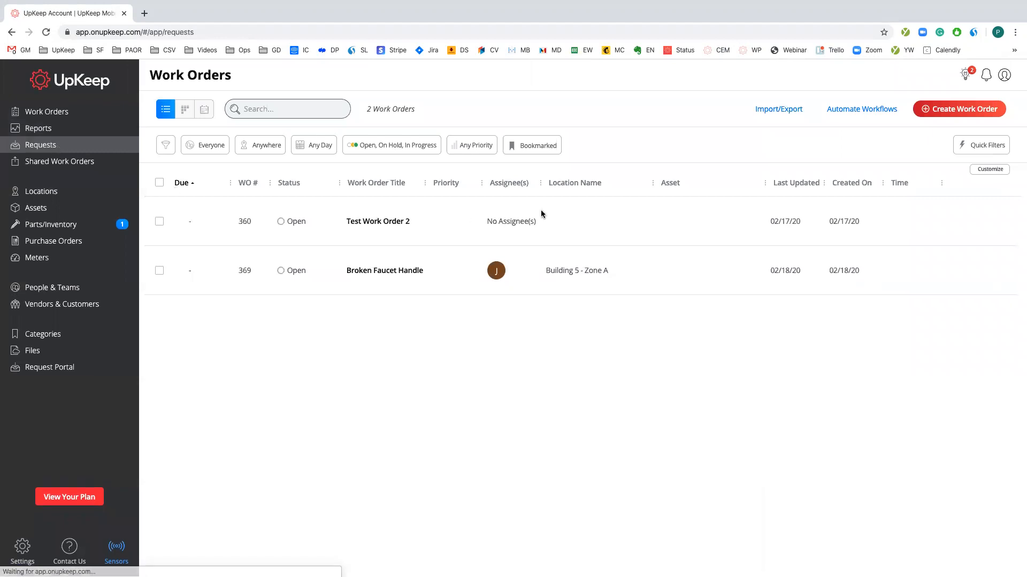
pyautogui.click(917, 108)
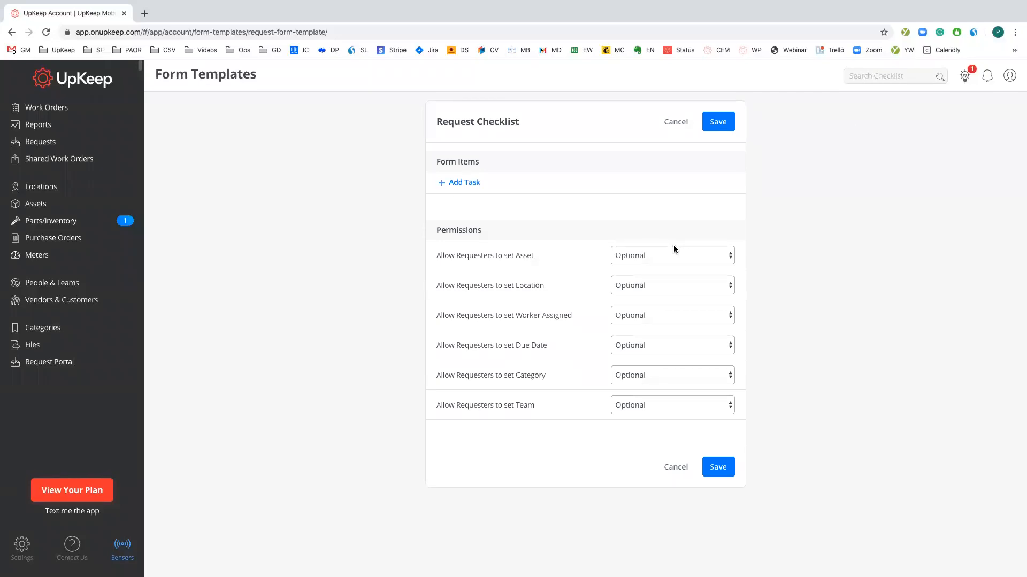
pyautogui.click(710, 260)
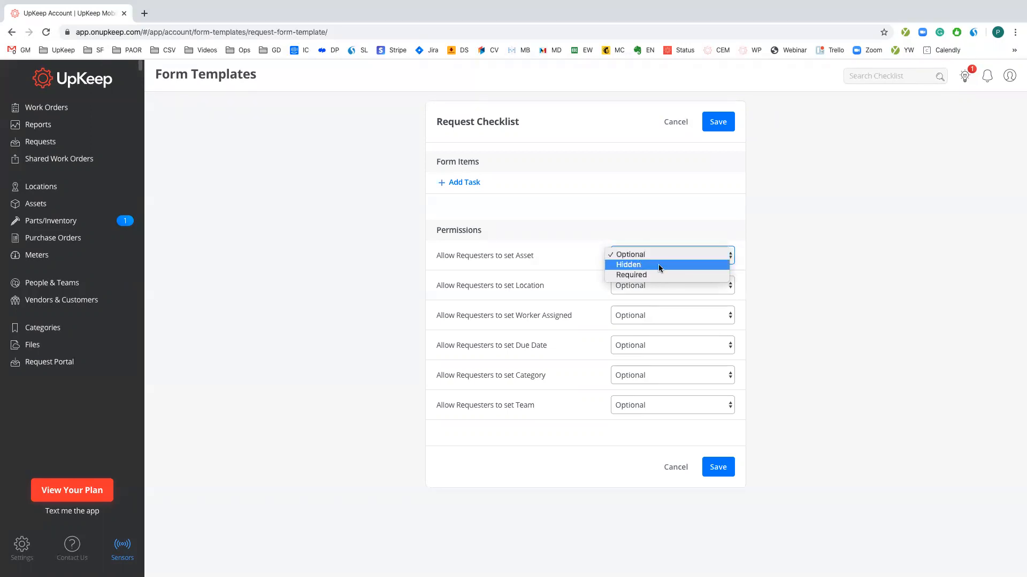
pyautogui.click(836, 221)
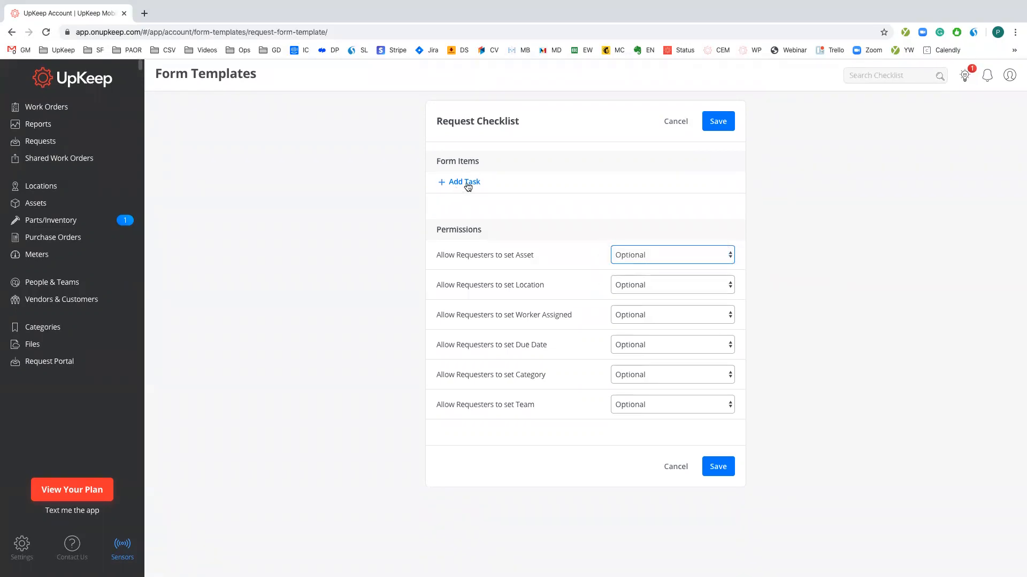
# Add a required Text Form Item named "Address" to the request checklist and save the form
pyautogui.click(454, 183)
pyautogui.click(511, 220)
pyautogui.write('Address')
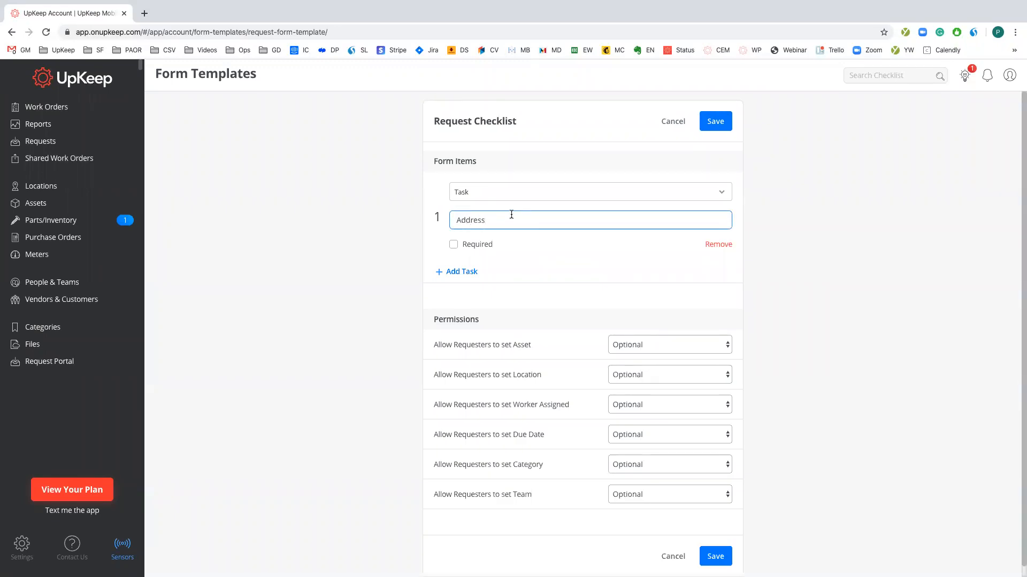
pyautogui.click(518, 196)
pyautogui.click(500, 222)
pyautogui.click(453, 245)
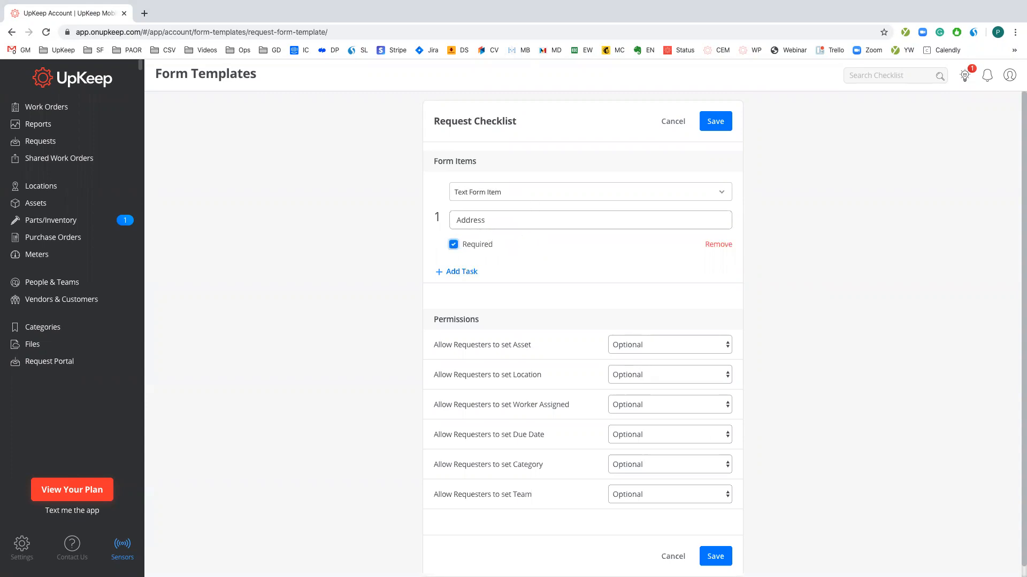
pyautogui.click(715, 556)
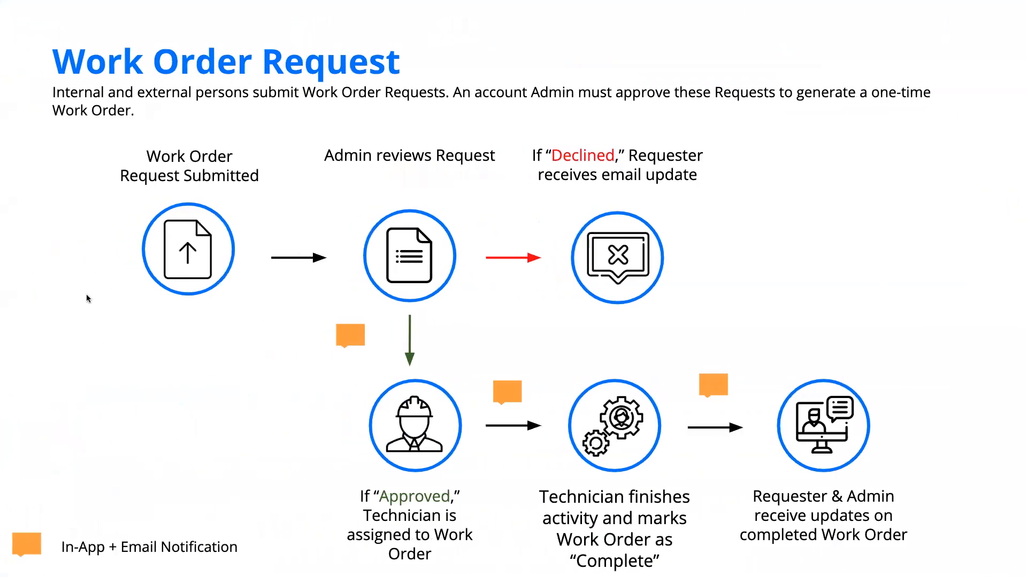
pyautogui.press('Right')
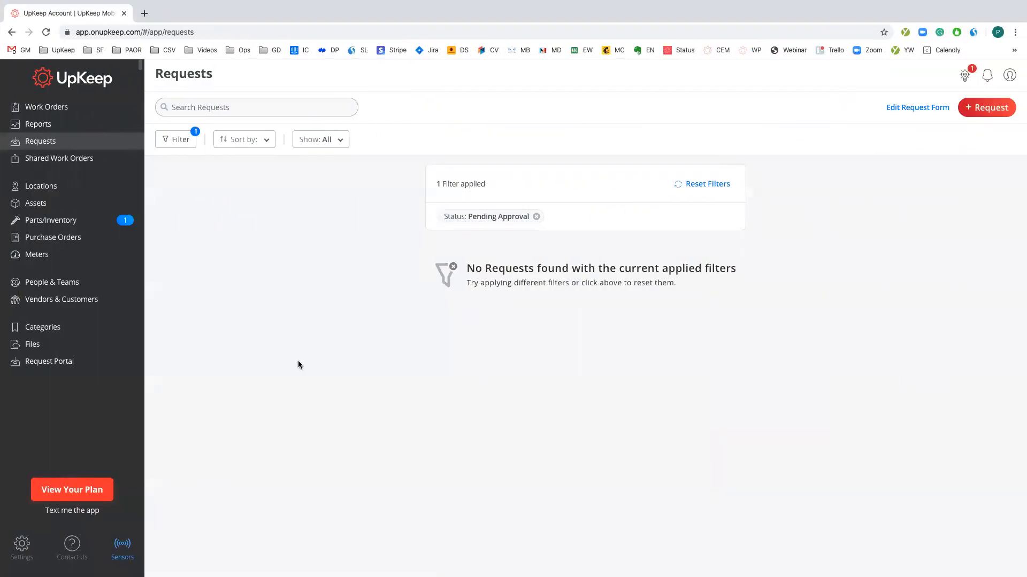
# Start a new work order from the work orders list and title it "Broken Equipment"
pyautogui.click(78, 112)
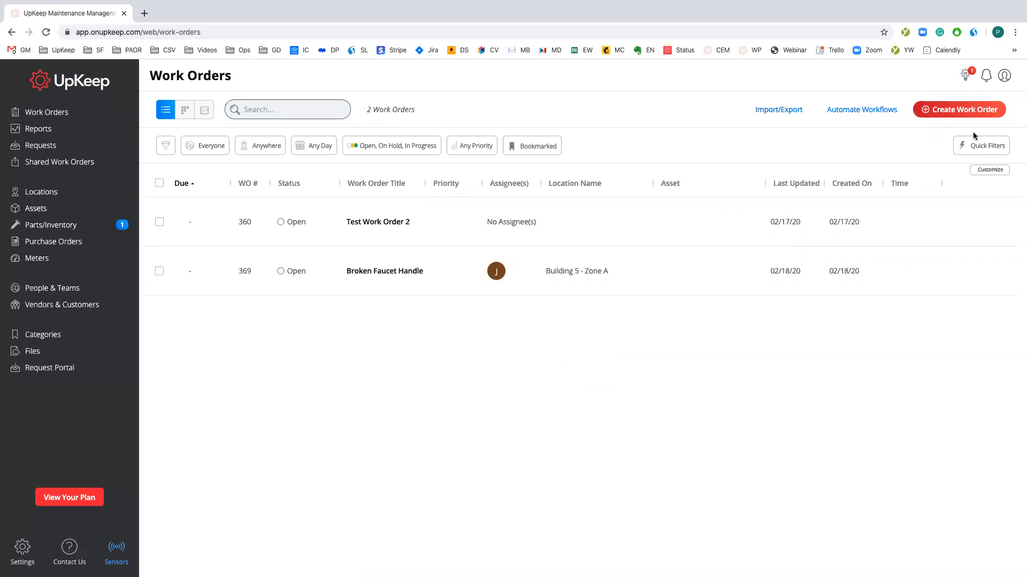
pyautogui.click(956, 114)
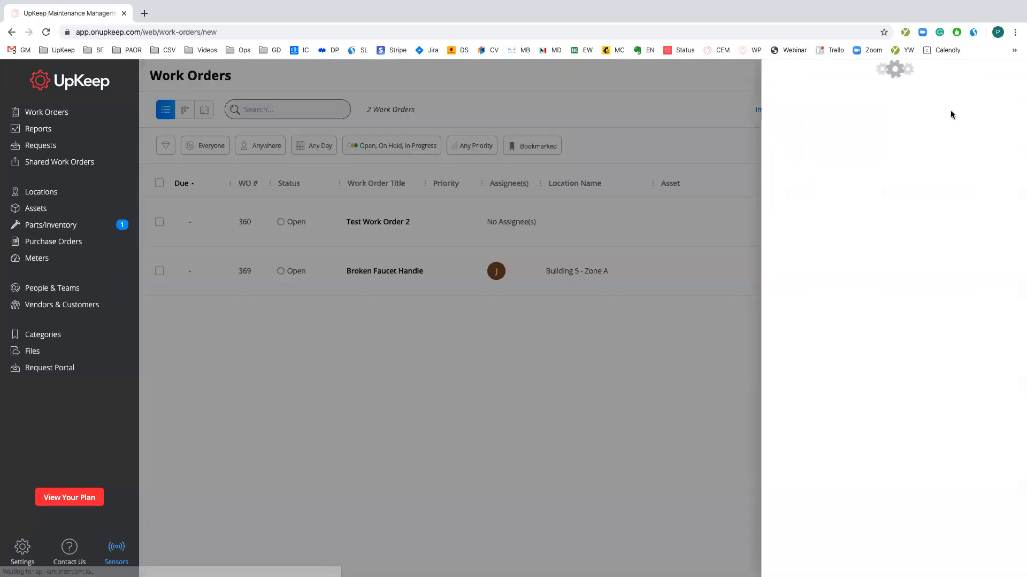
pyautogui.click(833, 125)
pyautogui.write('Br')
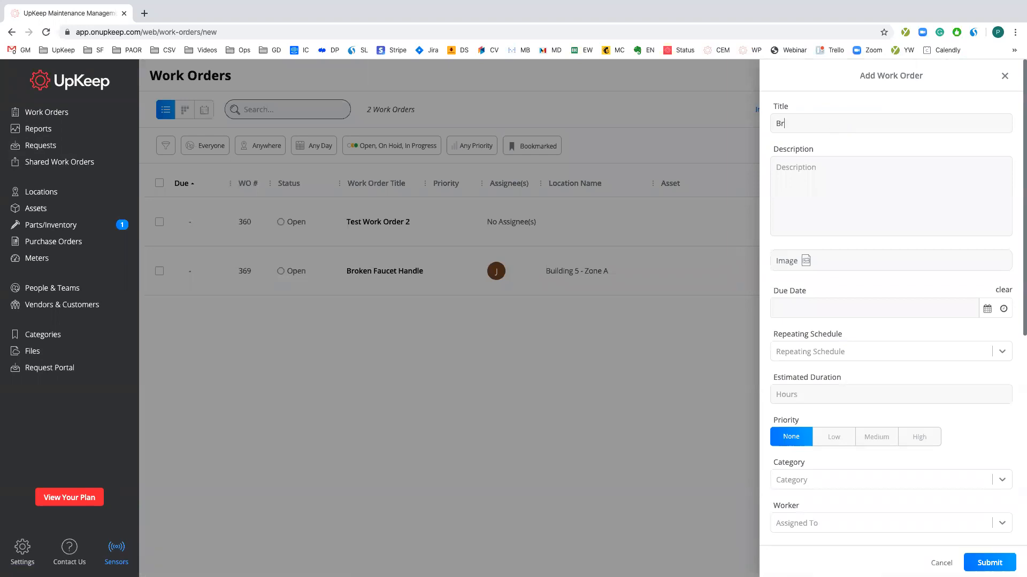
pyautogui.write('oken[pm')
pyautogui.press('BackSpace')
pyautogui.press('BackSpace')
pyautogui.press('BackSpace')
pyautogui.write('pme')
pyautogui.click(831, 162)
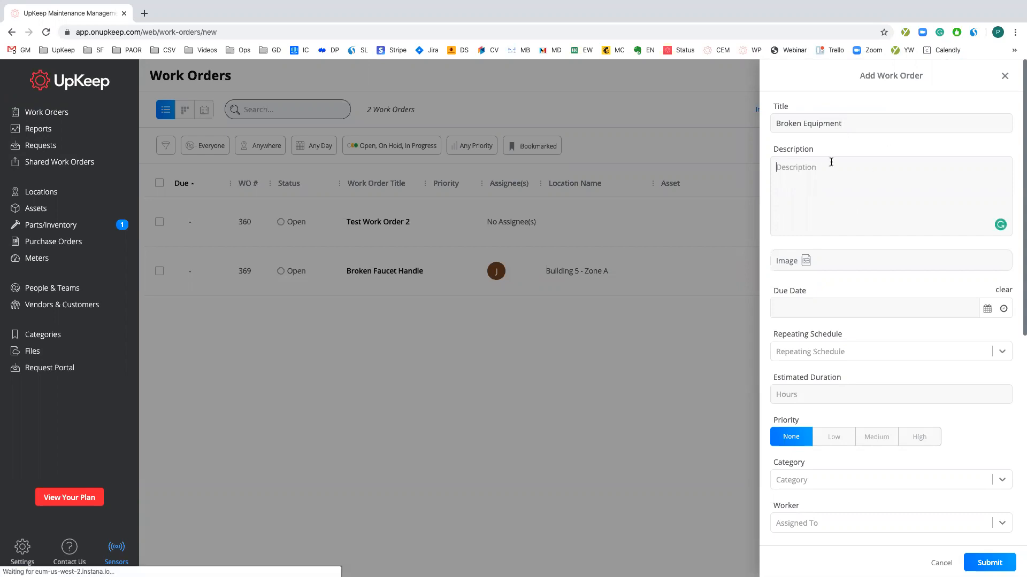
# Set the new work order's due date to February 20th 2020, 12:00 pm
pyautogui.click(984, 311)
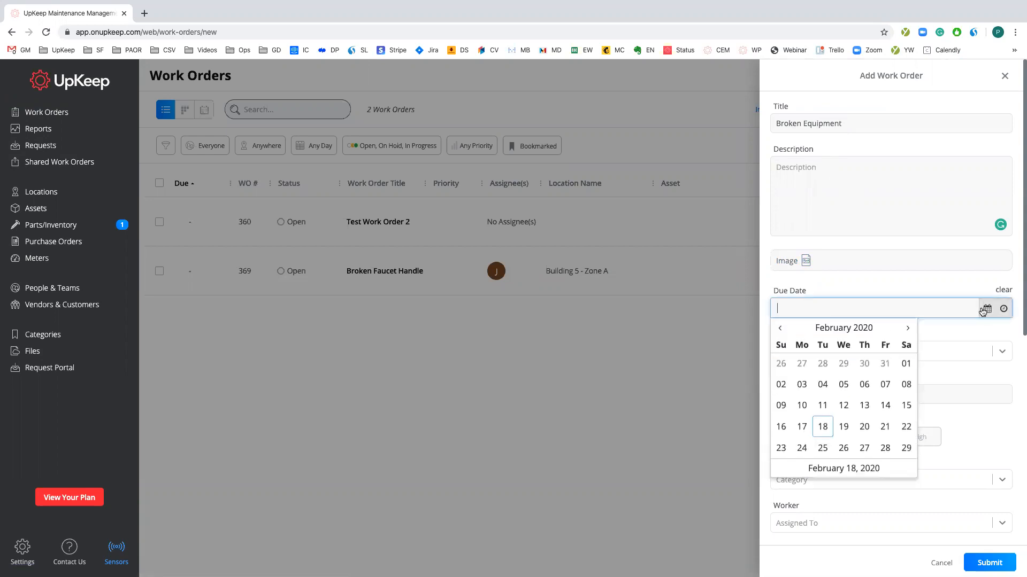
pyautogui.click(860, 427)
pyautogui.scroll(-1, 882, 308)
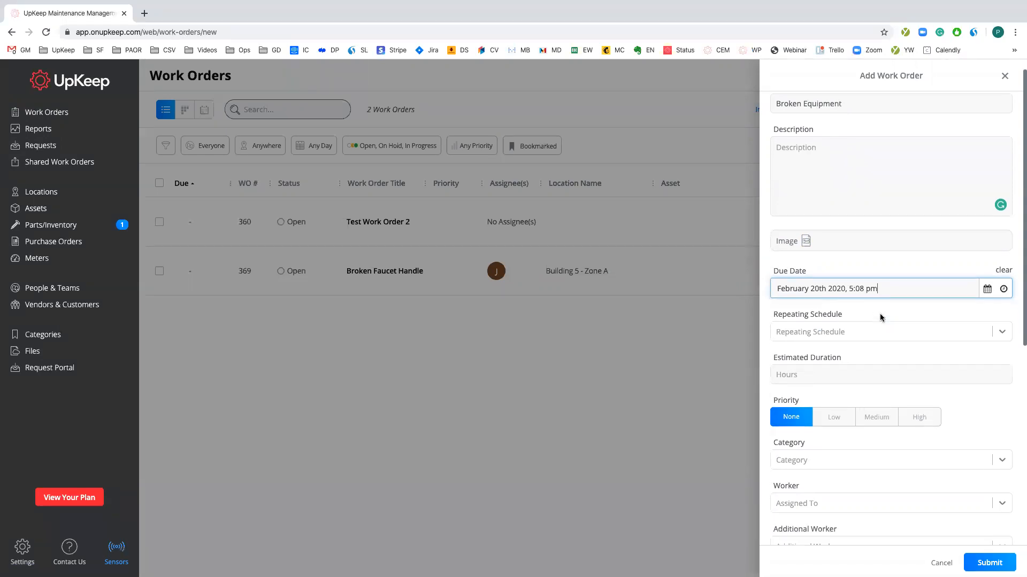
pyautogui.click(1003, 274)
pyautogui.scroll(-5, 822, 369)
pyautogui.scroll(-3, 822, 369)
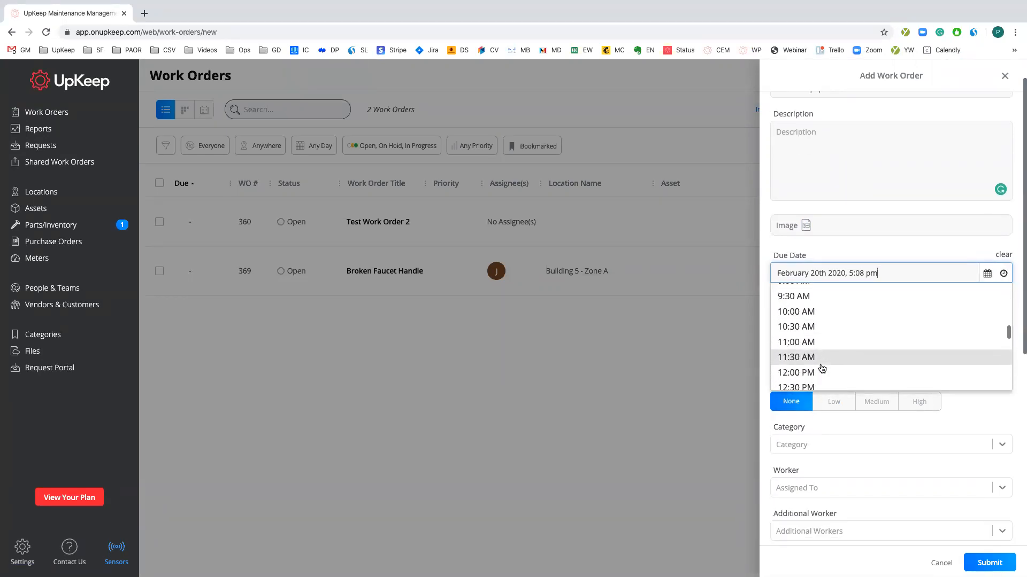
pyautogui.click(811, 346)
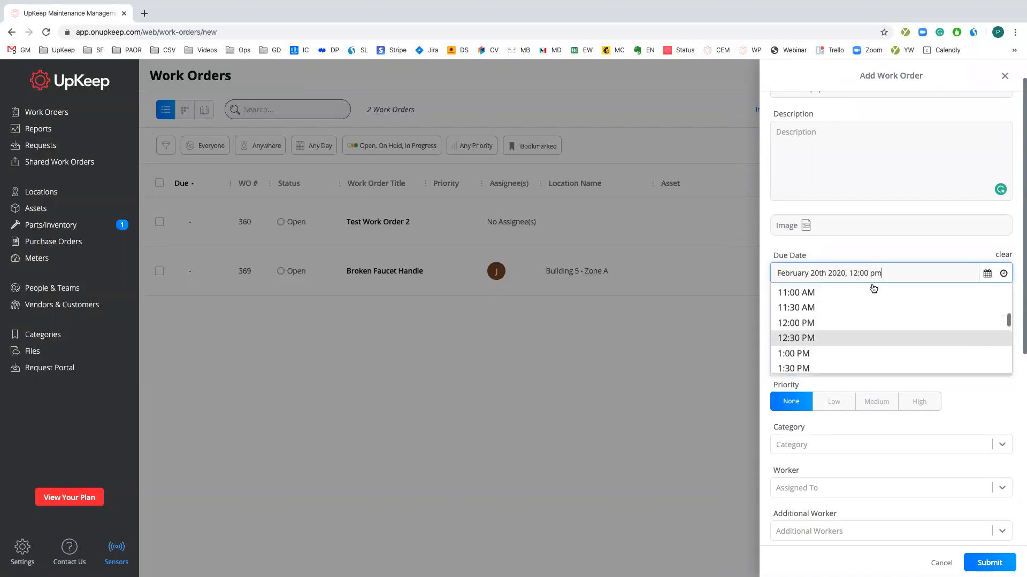
# Enter an estimated duration of 2 hours for the new work order
pyautogui.scroll(-3, 903, 255)
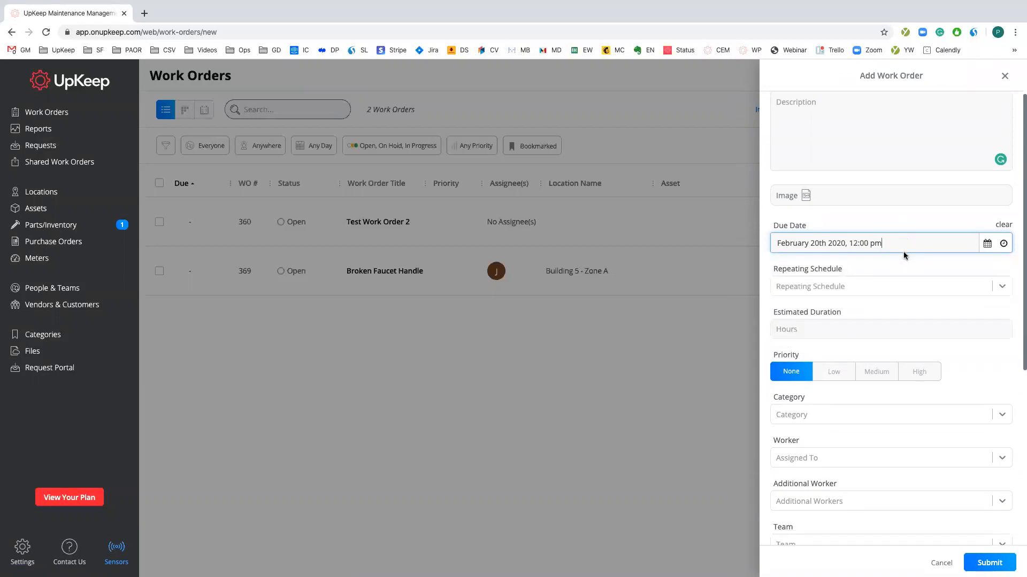
pyautogui.scroll(-2, 906, 260)
pyautogui.click(836, 237)
pyautogui.write('2')
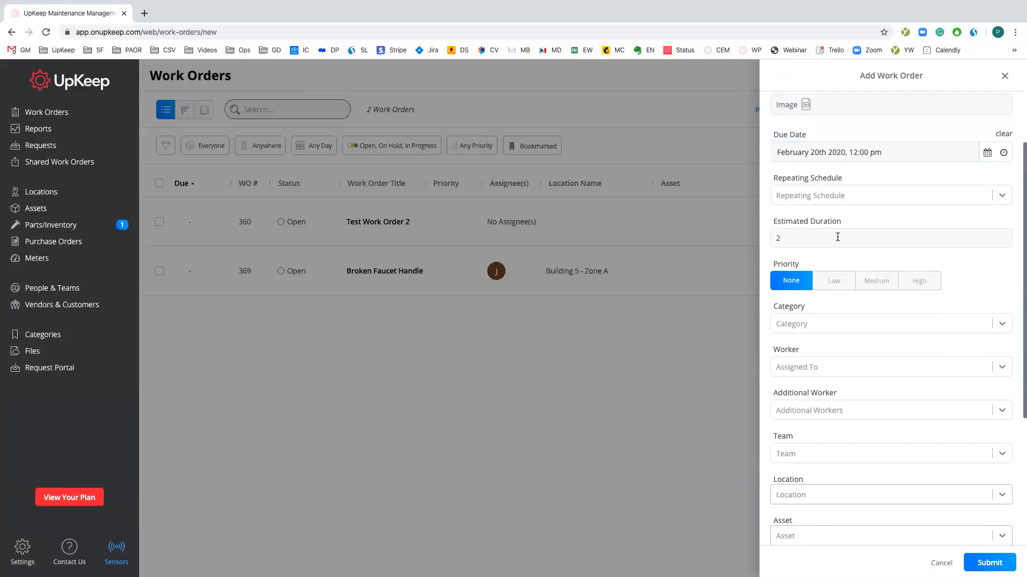
# Create two custom tasks for the work order, named "Task 1" and "Task 2"
pyautogui.scroll(-1, 840, 239)
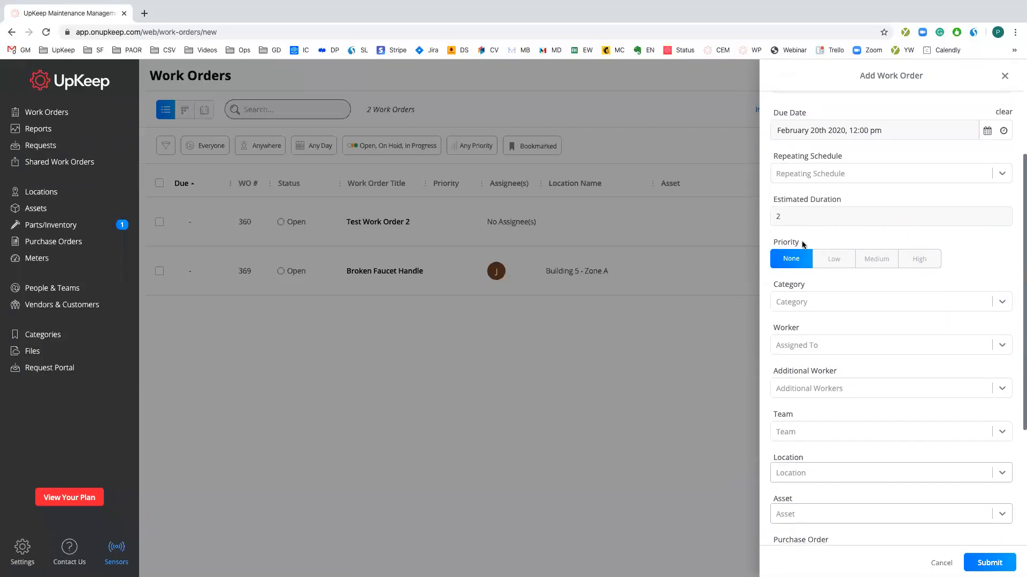
pyautogui.scroll(-7, 814, 247)
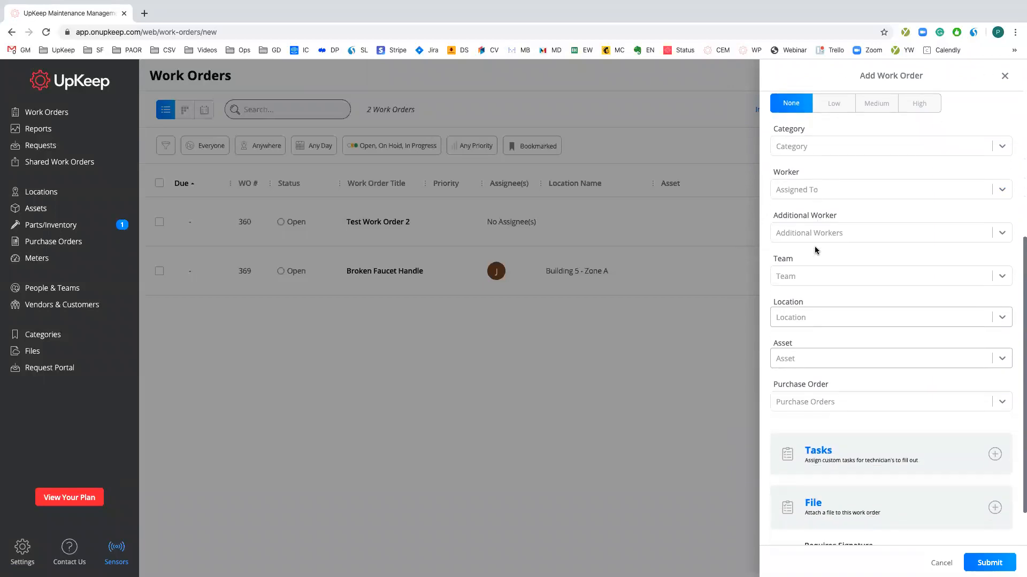
pyautogui.scroll(-5, 813, 247)
pyautogui.click(995, 354)
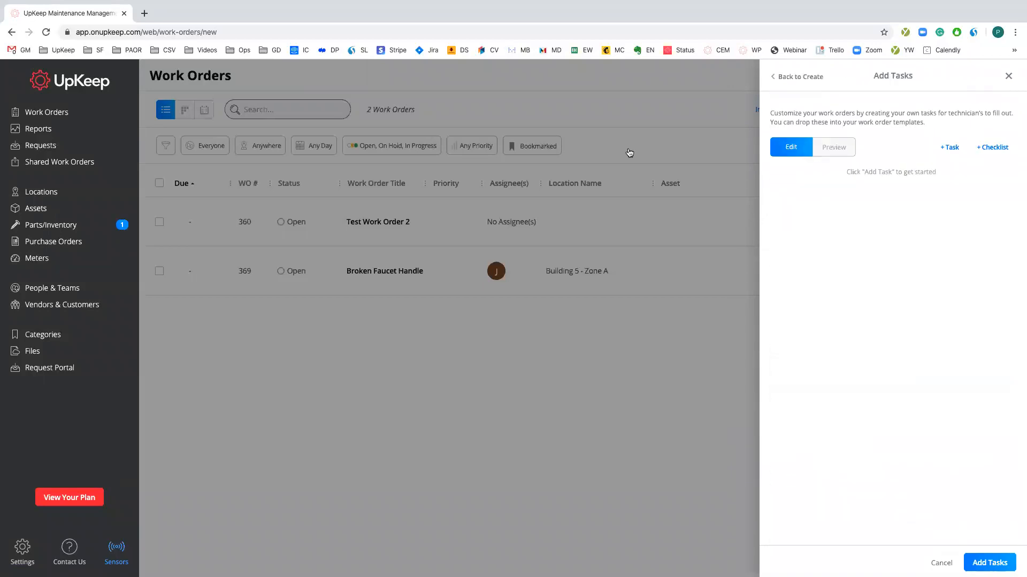
pyautogui.click(942, 146)
pyautogui.click(829, 182)
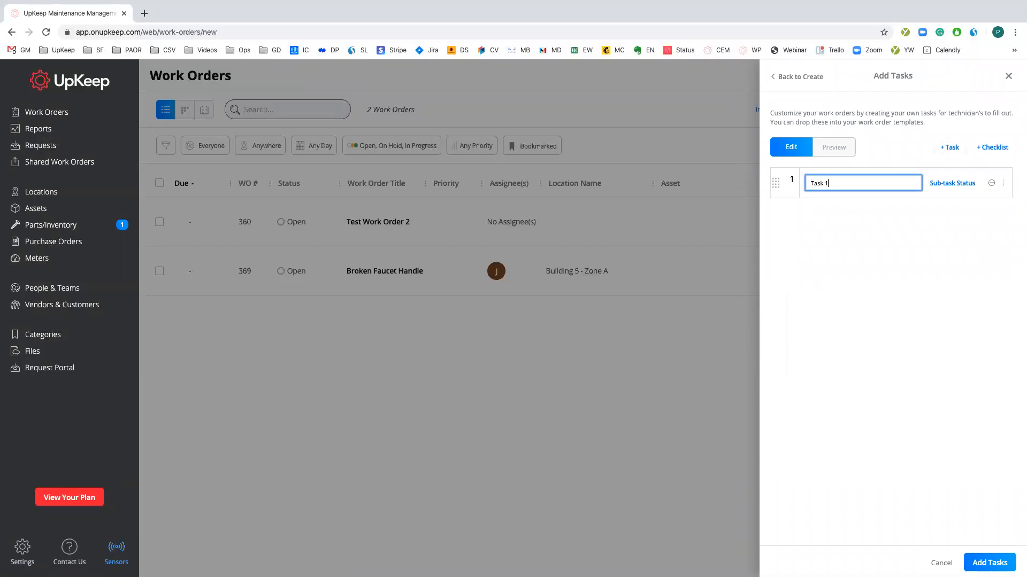
pyautogui.click(949, 148)
pyautogui.click(851, 214)
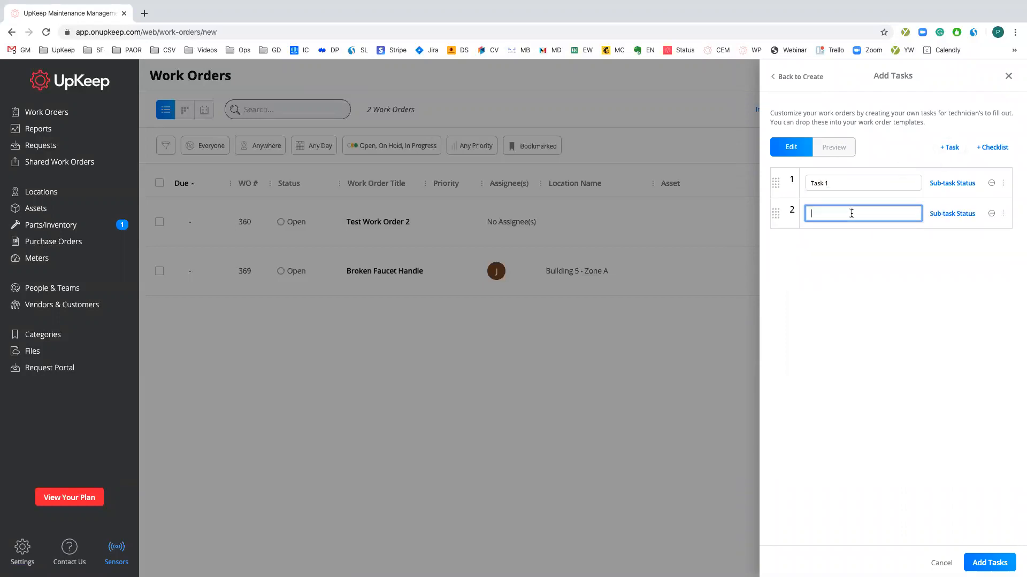
pyautogui.write('Task 2')
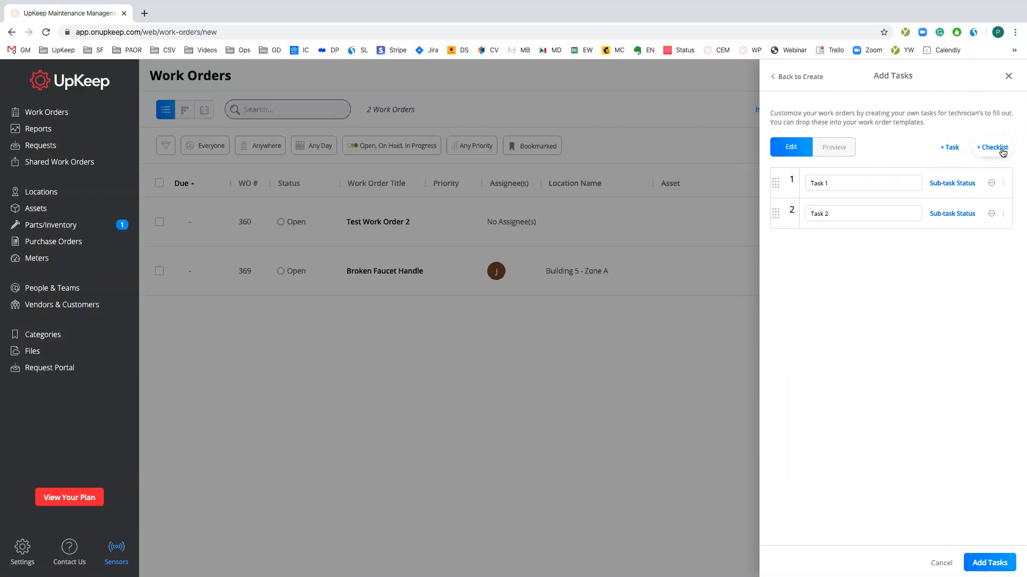
# Add the Checklist Template 1 tasks to the work order, submit it and dismiss the notification
pyautogui.click(993, 147)
pyautogui.click(1008, 191)
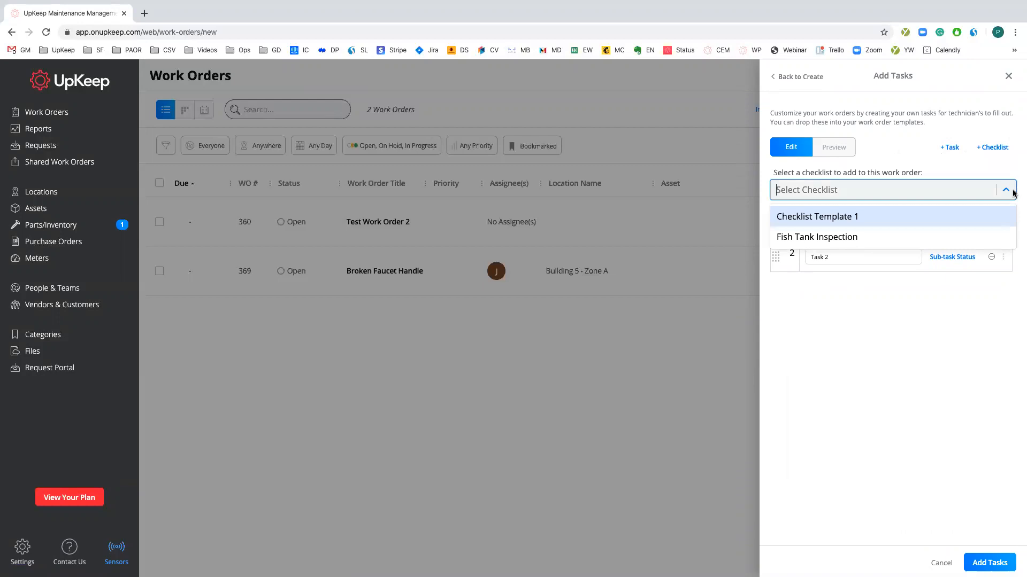
pyautogui.click(848, 220)
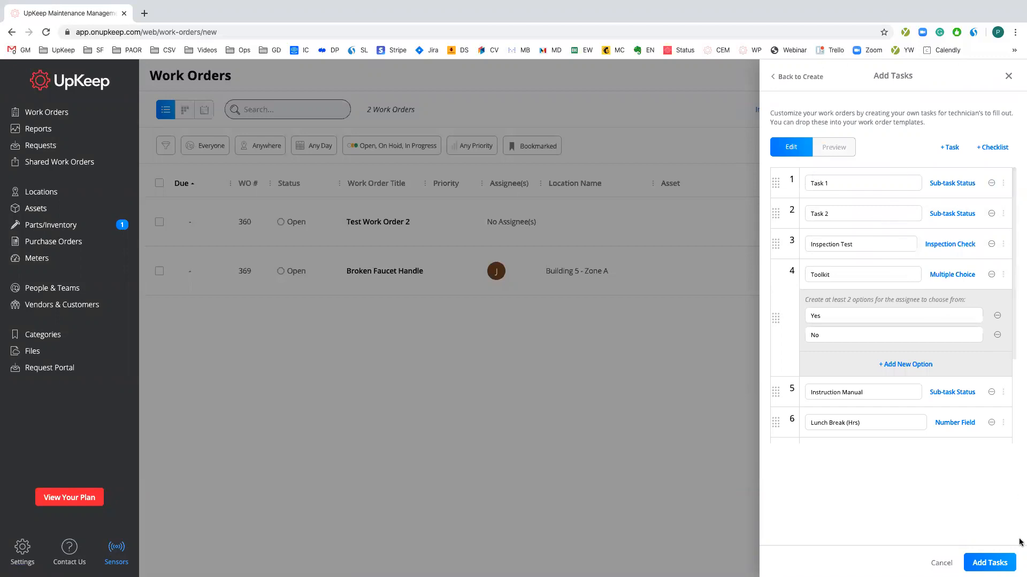
pyautogui.click(989, 563)
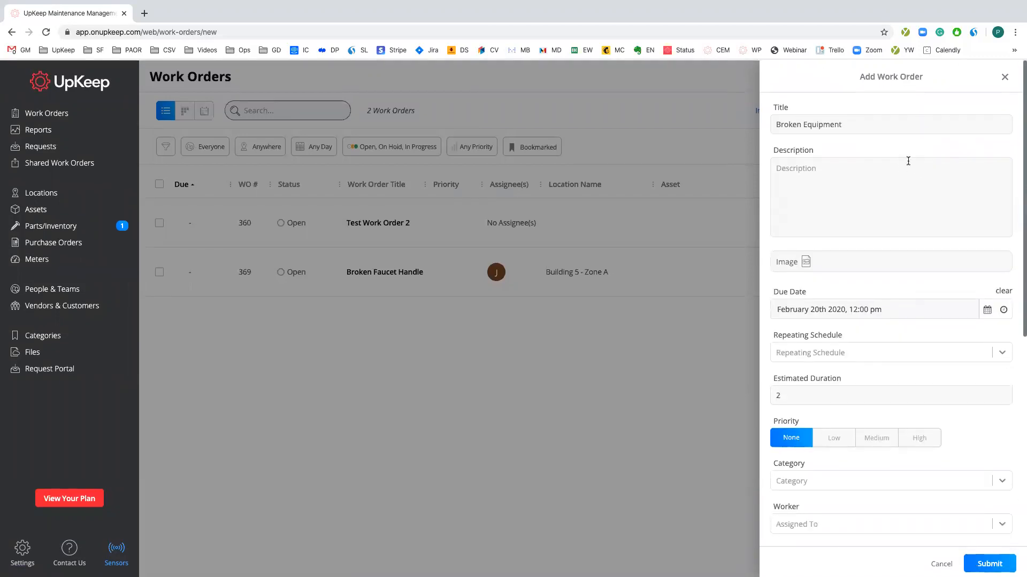
pyautogui.click(989, 563)
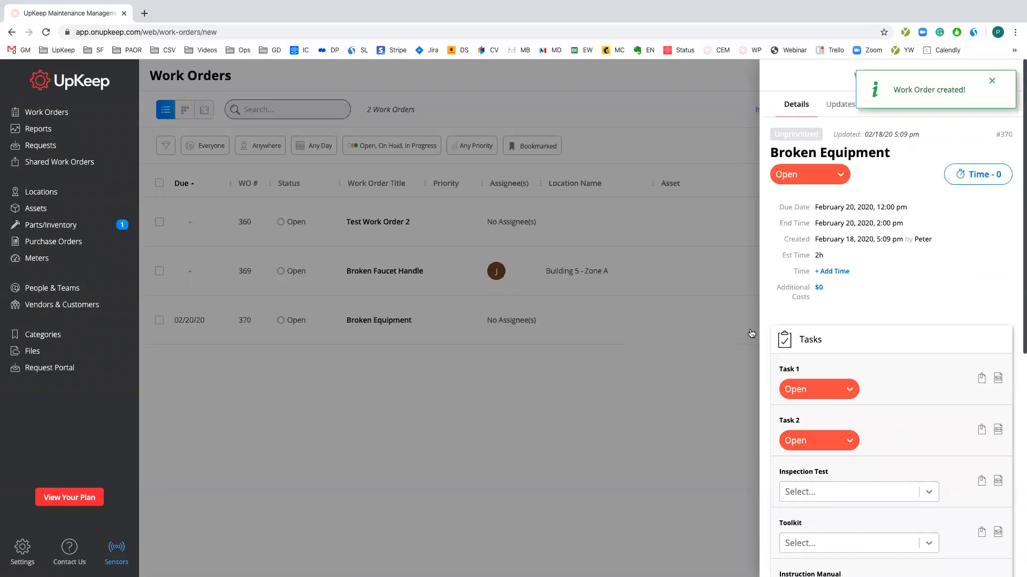
pyautogui.click(992, 83)
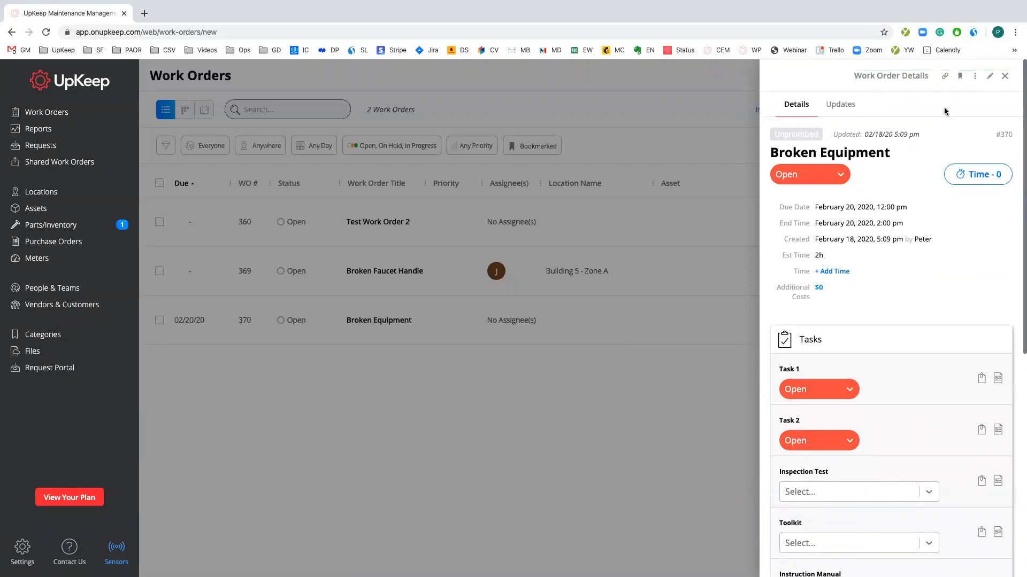
# Post an update on the Broken Equipment work order mentioning the technician, with the message "Hey lets make sure this is done today"
pyautogui.click(839, 107)
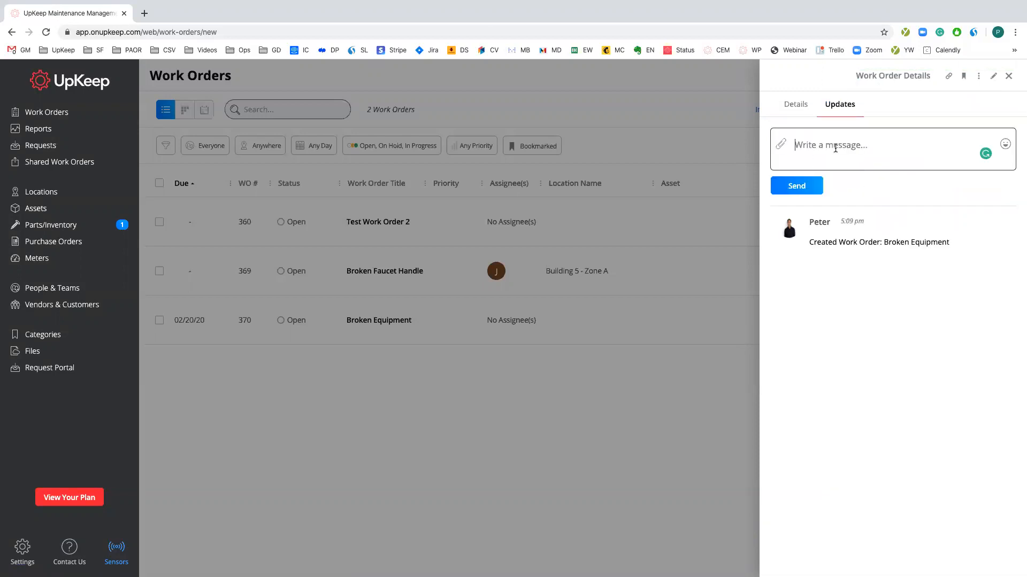
pyautogui.write('@jimm')
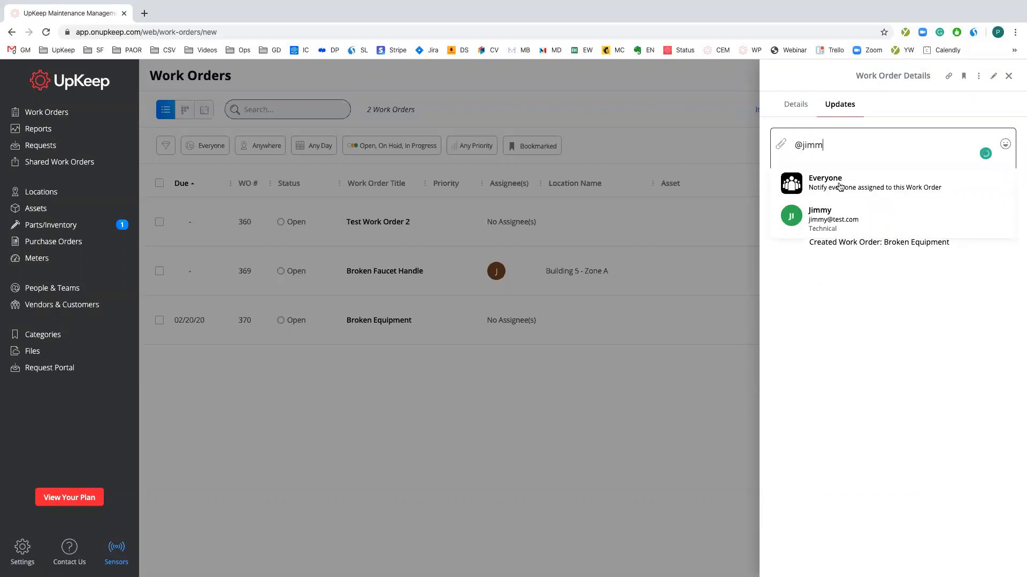
pyautogui.click(850, 216)
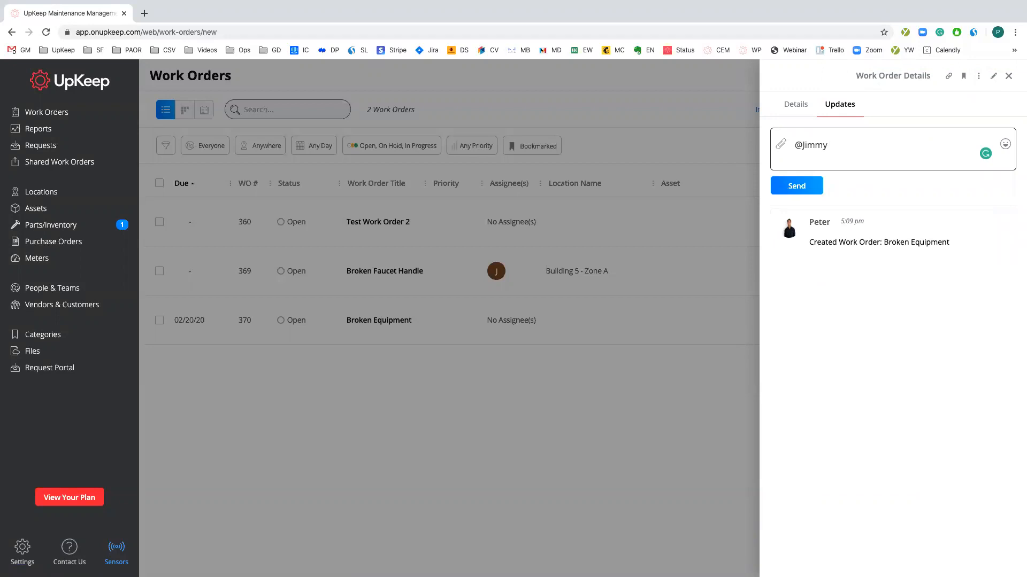
pyautogui.write('Hey lets make sure this is done today')
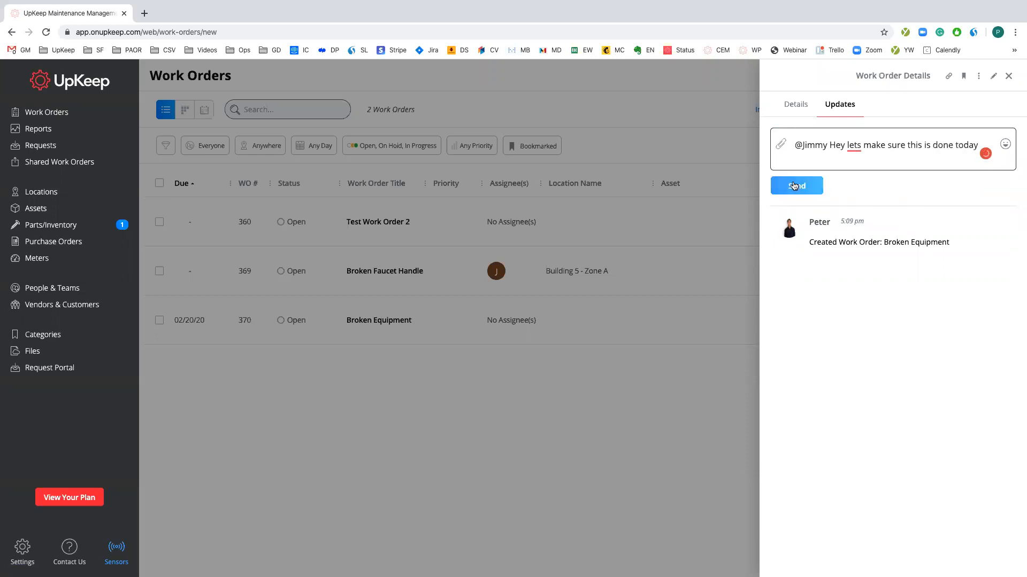
pyautogui.click(822, 190)
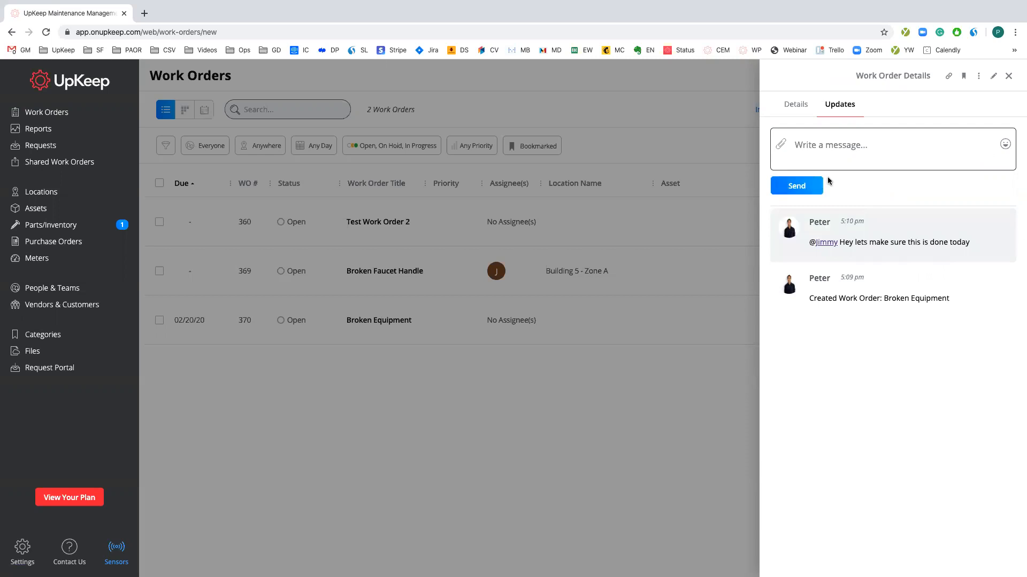
# Return to the work order's details and check the available status options without choosing one
pyautogui.click(797, 107)
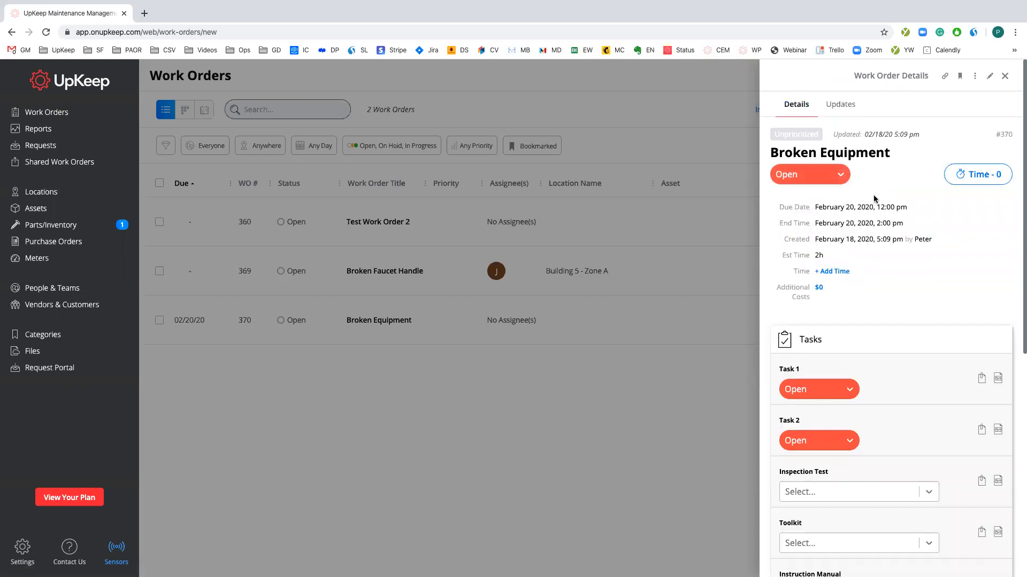
pyautogui.click(847, 178)
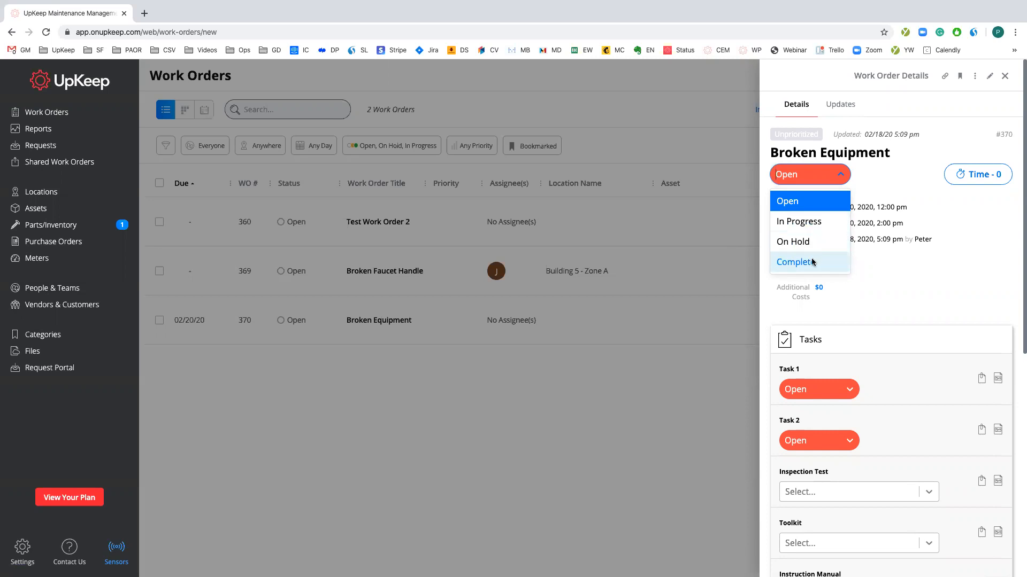
pyautogui.click(916, 174)
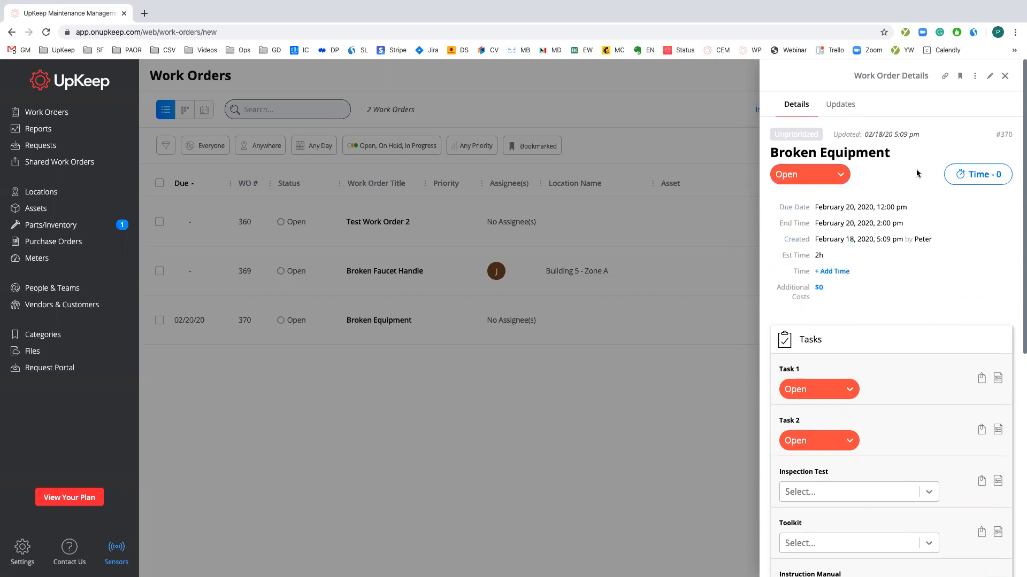
# Start the timer on the Broken Equipment work order and check its timer options
pyautogui.click(982, 177)
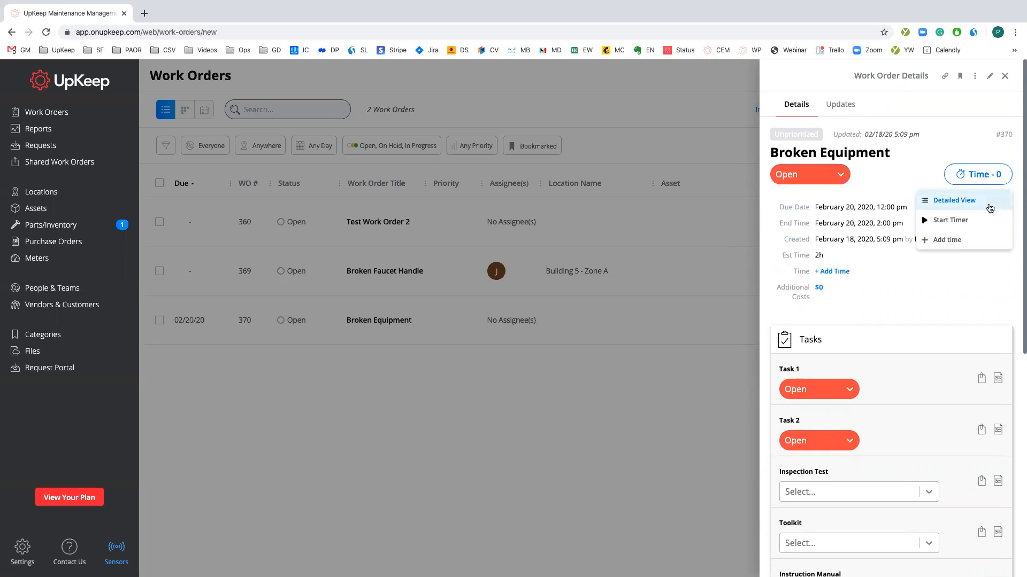
pyautogui.click(967, 220)
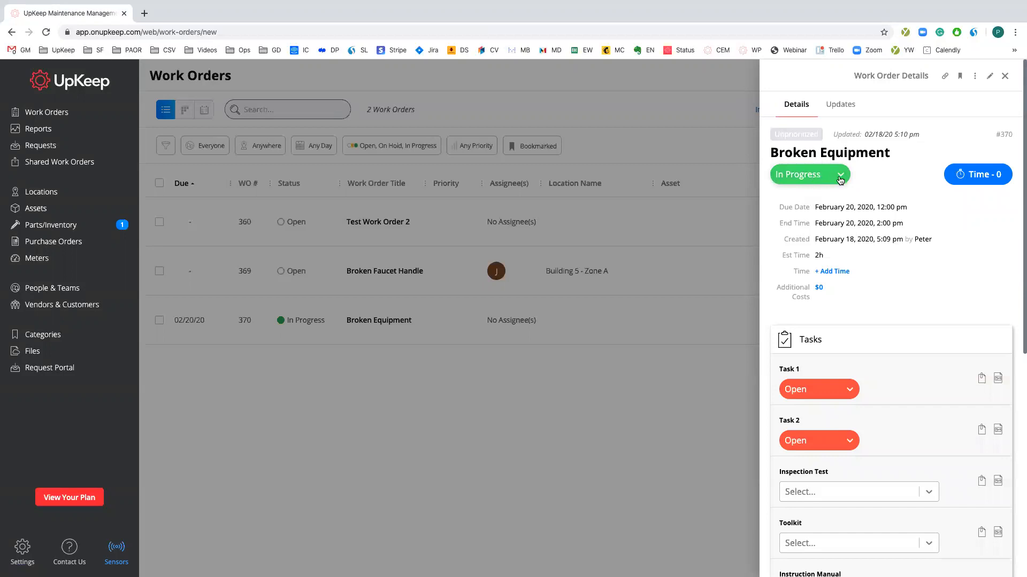
pyautogui.click(969, 175)
pyautogui.click(949, 219)
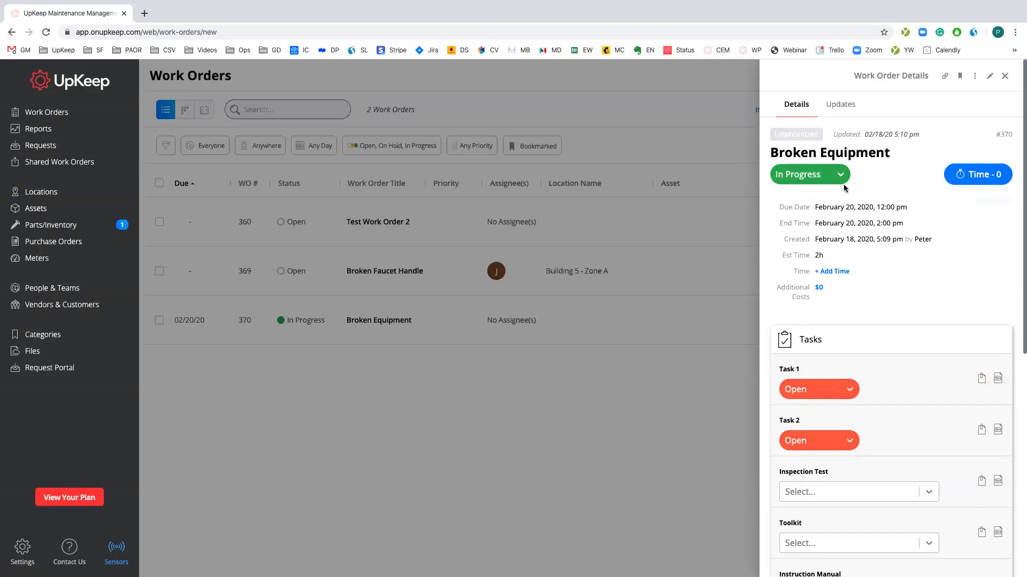
# Mark the Broken Equipment work order as Complete and save additional costs of $100
pyautogui.click(841, 179)
pyautogui.click(809, 260)
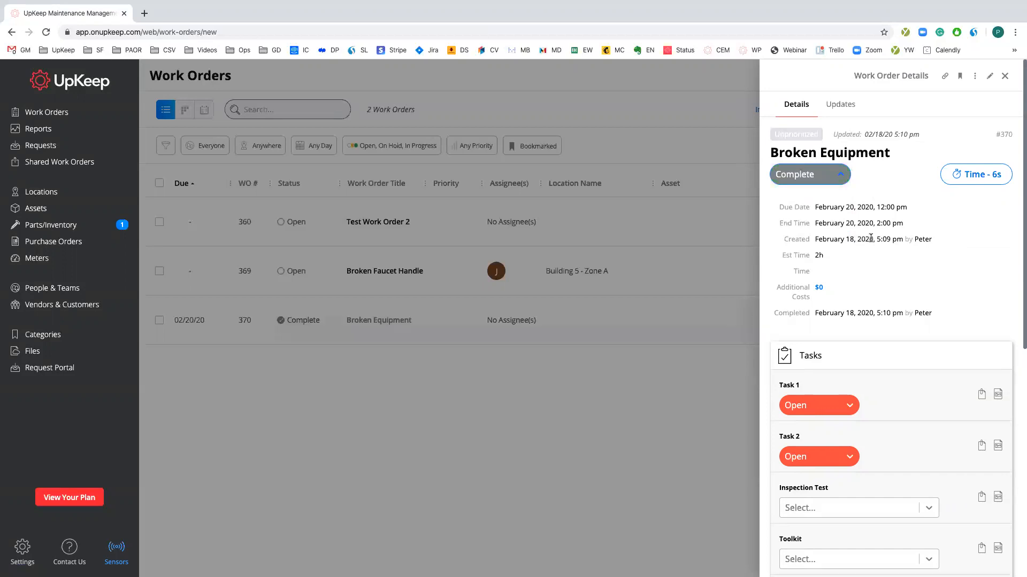
pyautogui.click(819, 287)
pyautogui.click(837, 287)
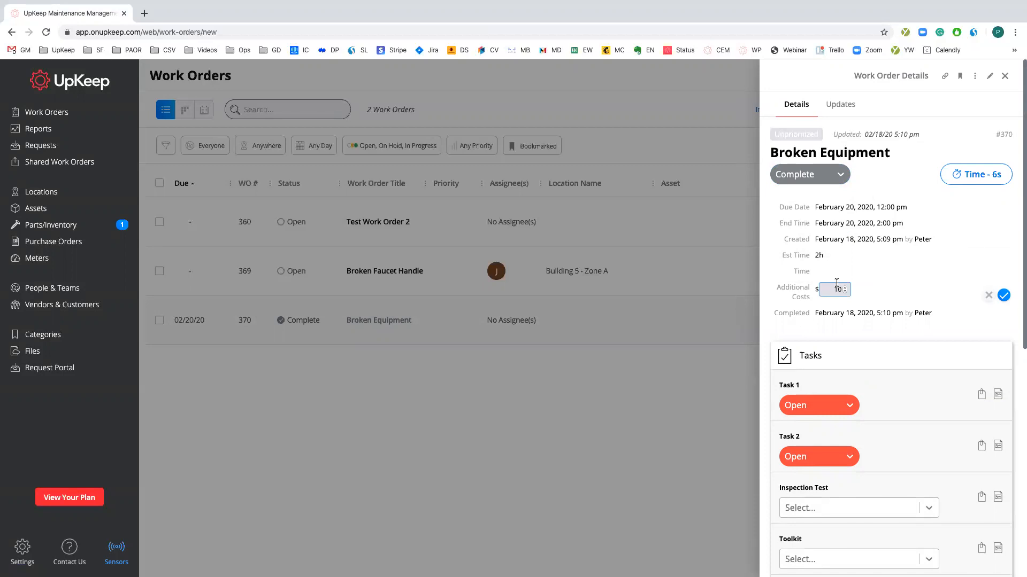
pyautogui.click(1003, 295)
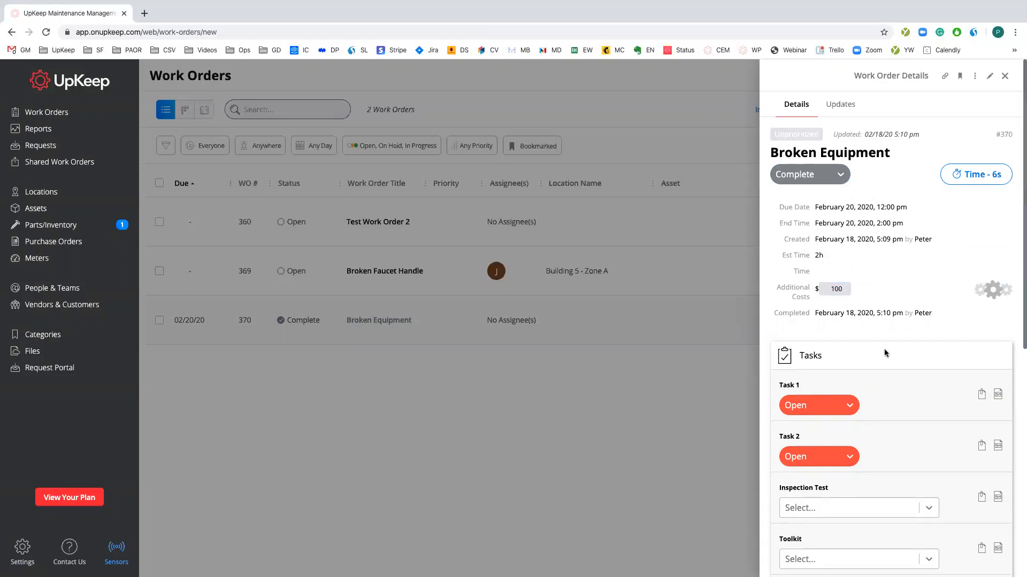
# Review the completed Broken Equipment work order's details, close it and reload the work orders list
pyautogui.scroll(-8, 872, 343)
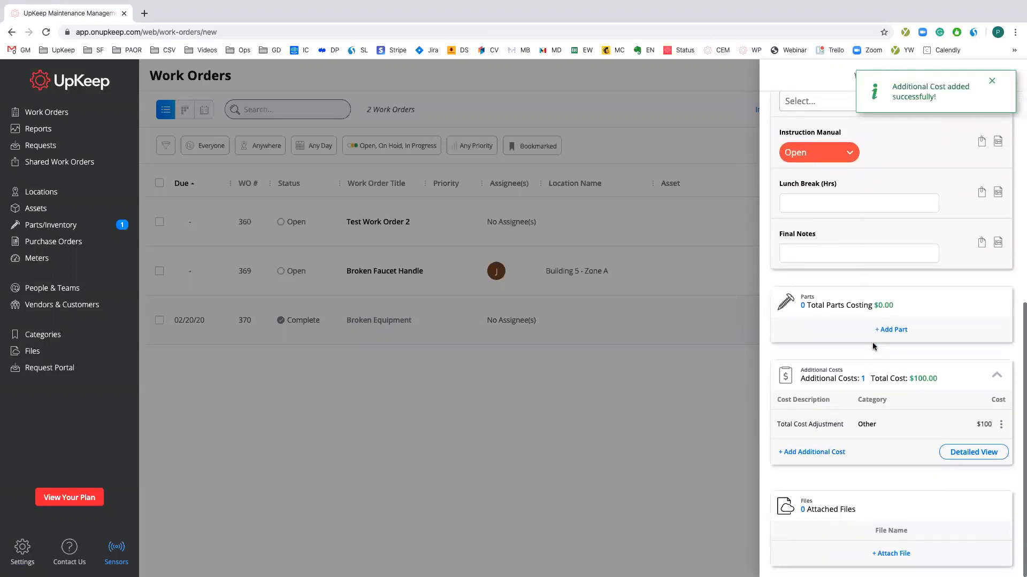
pyautogui.scroll(8, 872, 343)
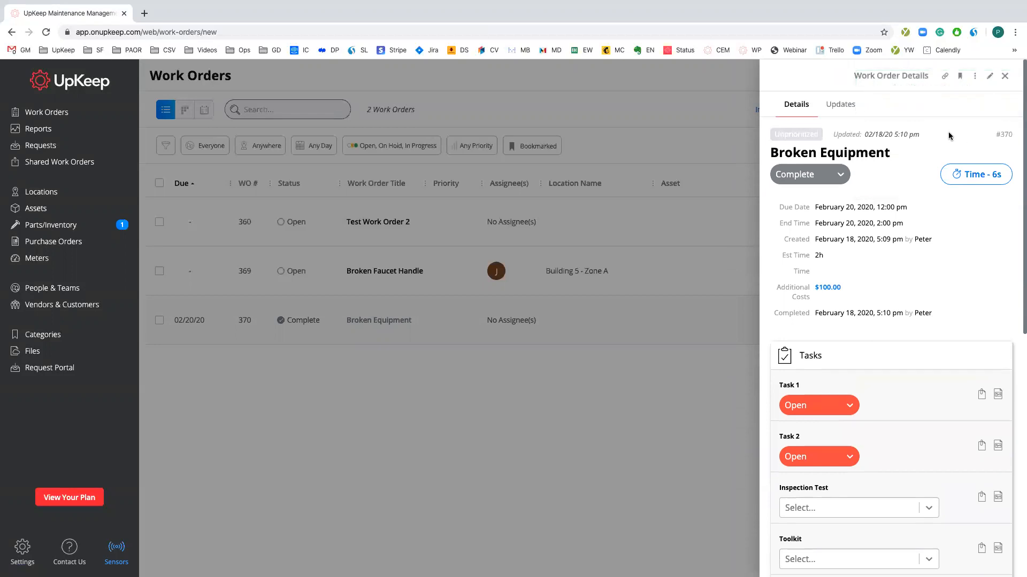
pyautogui.click(1005, 75)
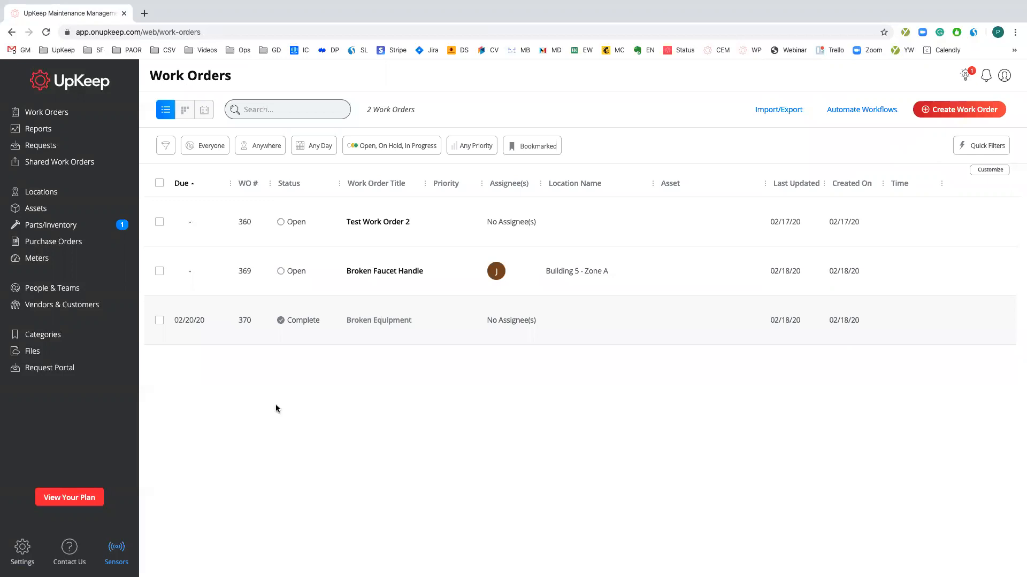
pyautogui.click(46, 32)
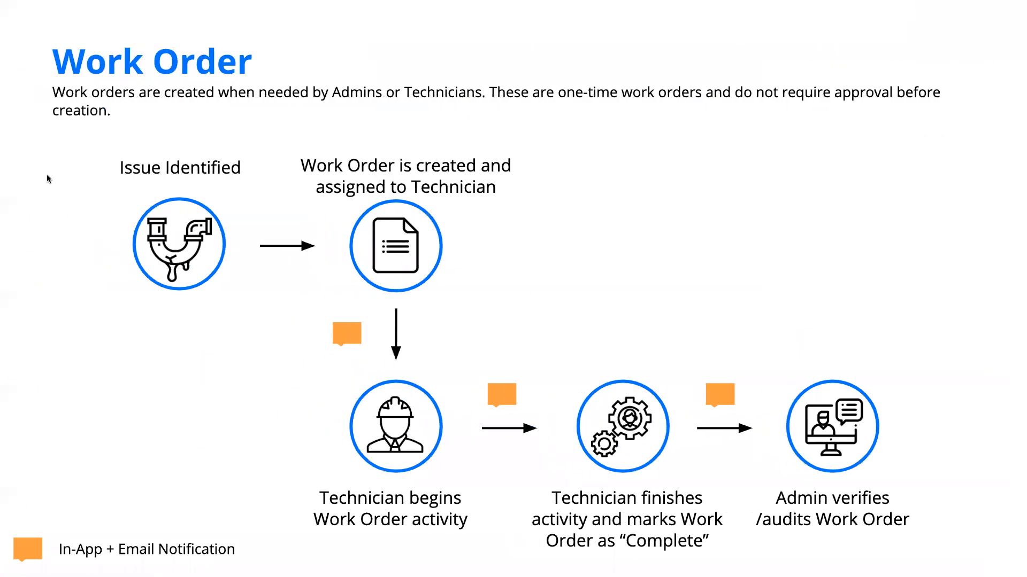
pyautogui.press('Right')
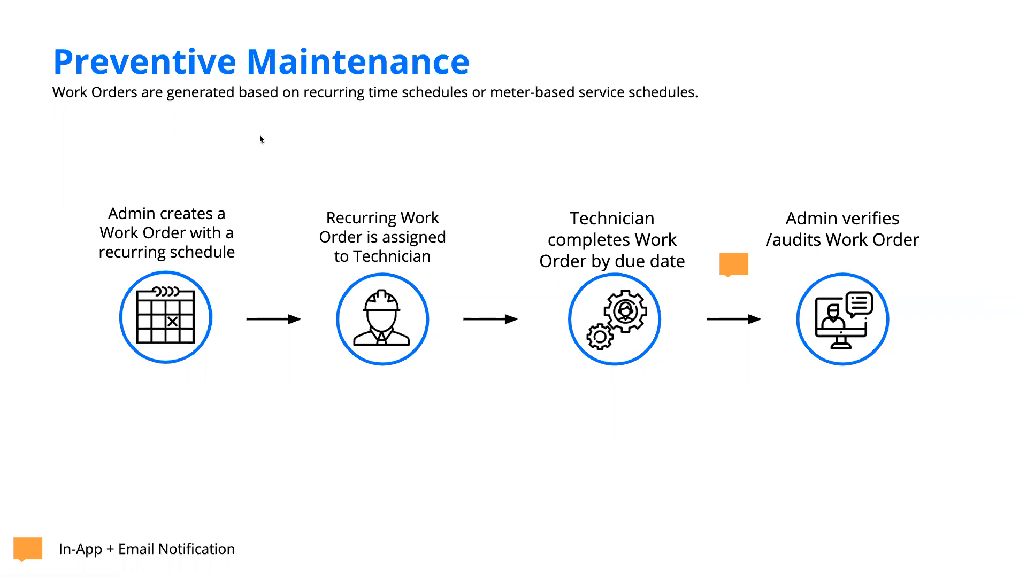
pyautogui.hotkey('ctrl', 'Right')
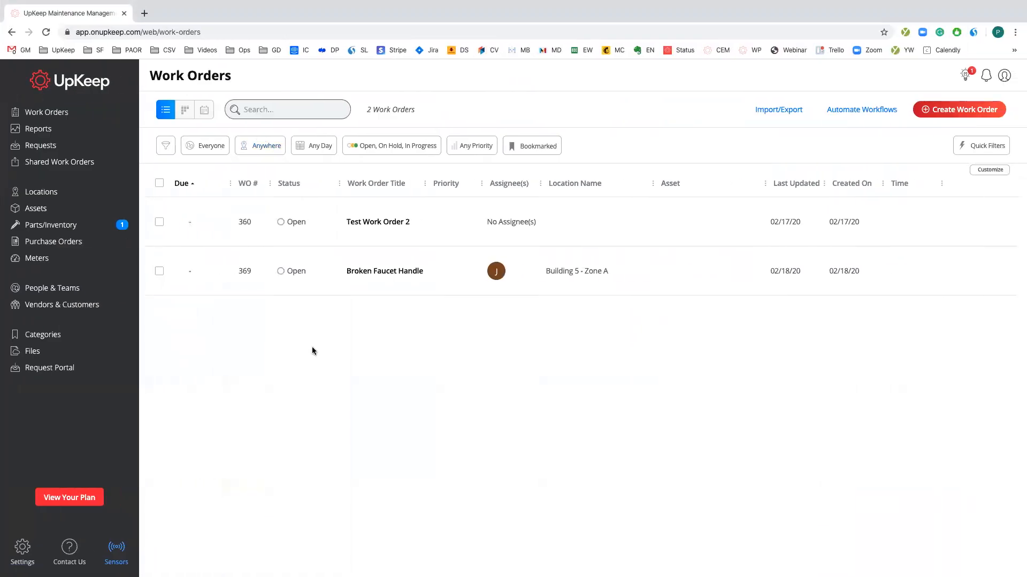
# Start a new work order titled "Monthly Washer Inspection"
pyautogui.click(963, 111)
pyautogui.write('M')
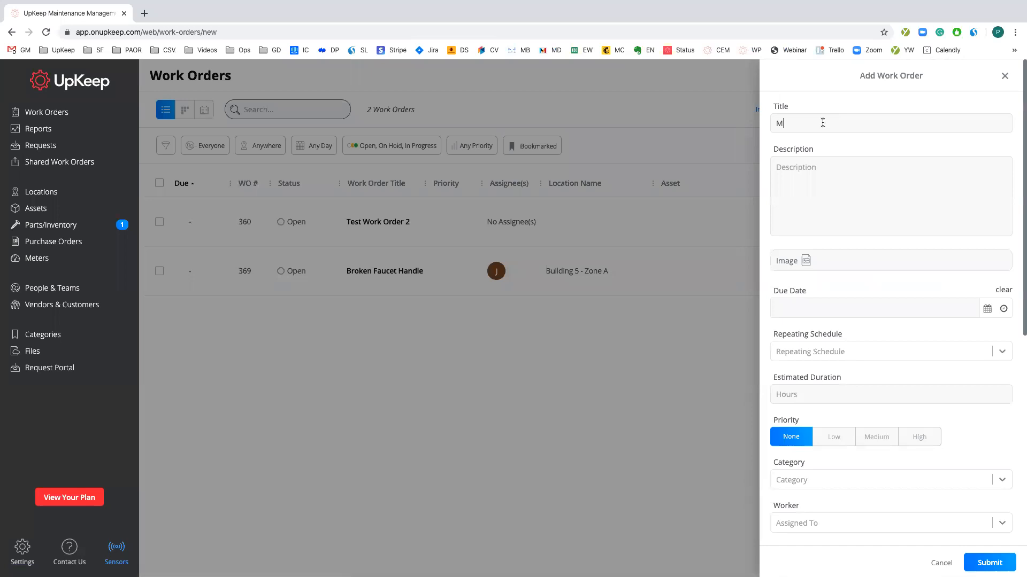
pyautogui.write('onthly Washer Inspection')
# Set the washer inspection's repeating schedule to Every Month and submit the work order
pyautogui.scroll(-2, 859, 265)
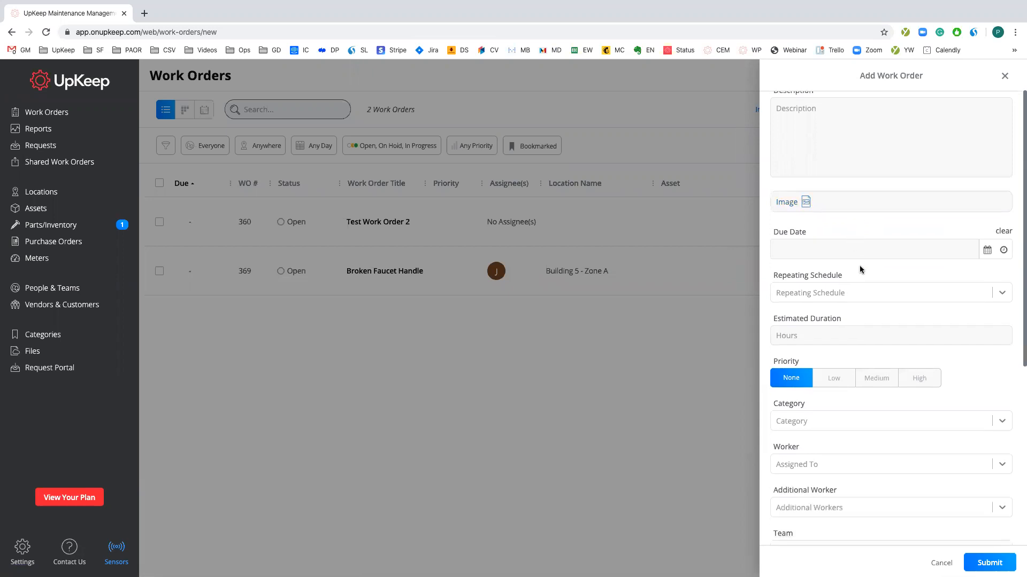
pyautogui.scroll(-1, 859, 267)
pyautogui.click(855, 267)
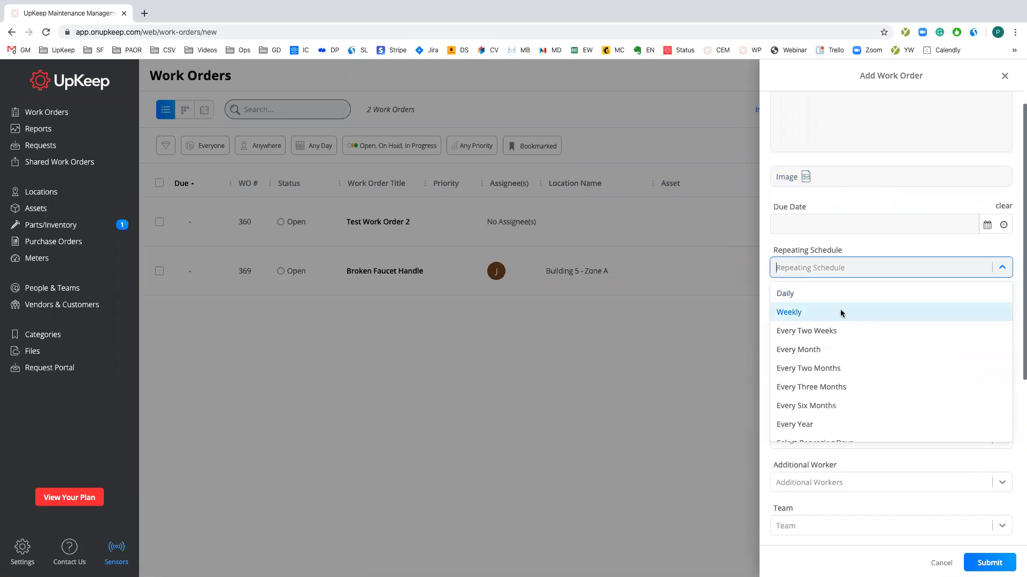
pyautogui.click(820, 351)
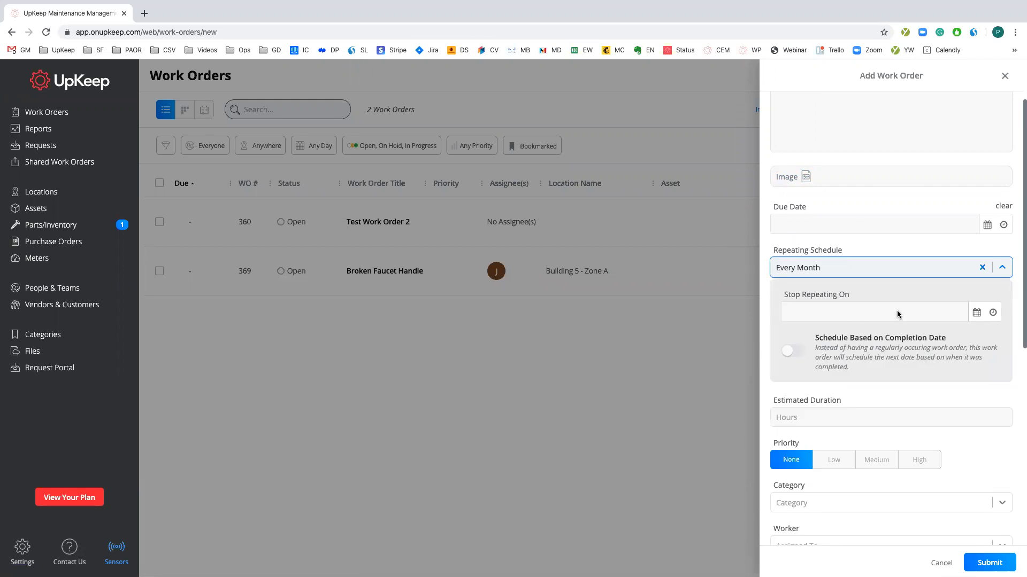
pyautogui.scroll(-2, 896, 313)
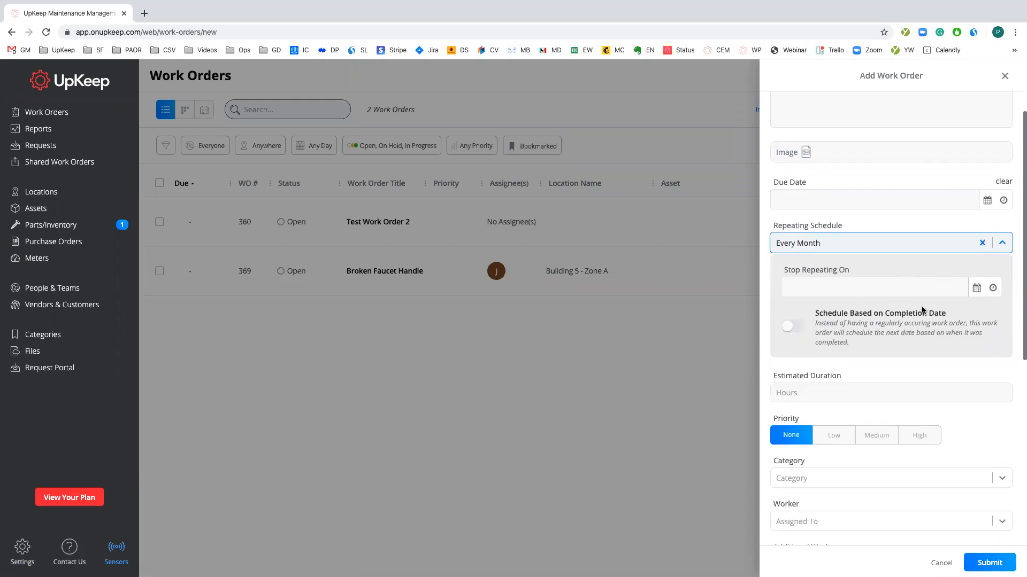
pyautogui.click(989, 562)
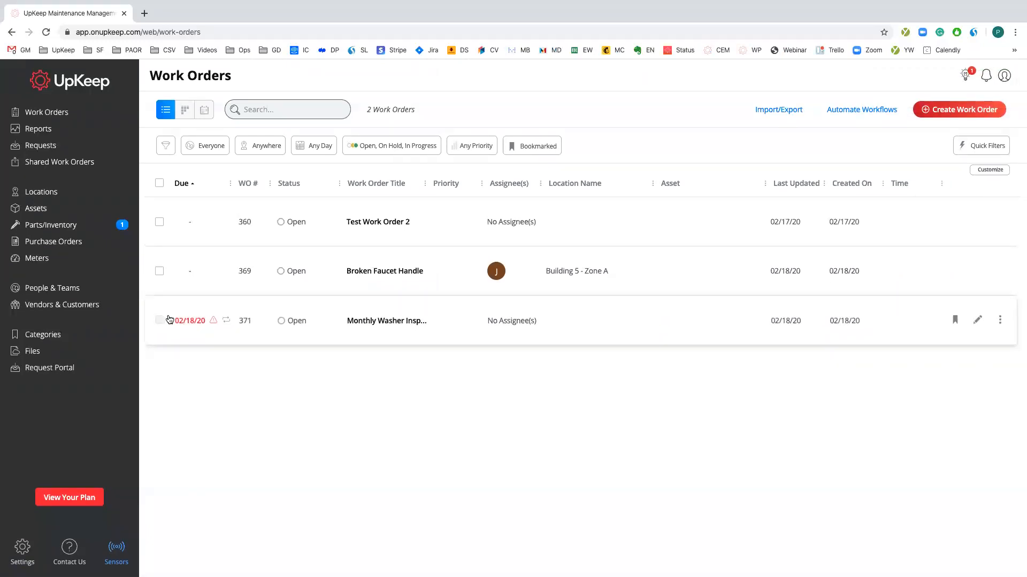
# Check the Monthly Washer Inspection's details and delete all unsaved repeating instances through its 03/18/20 occurrence
pyautogui.click(199, 334)
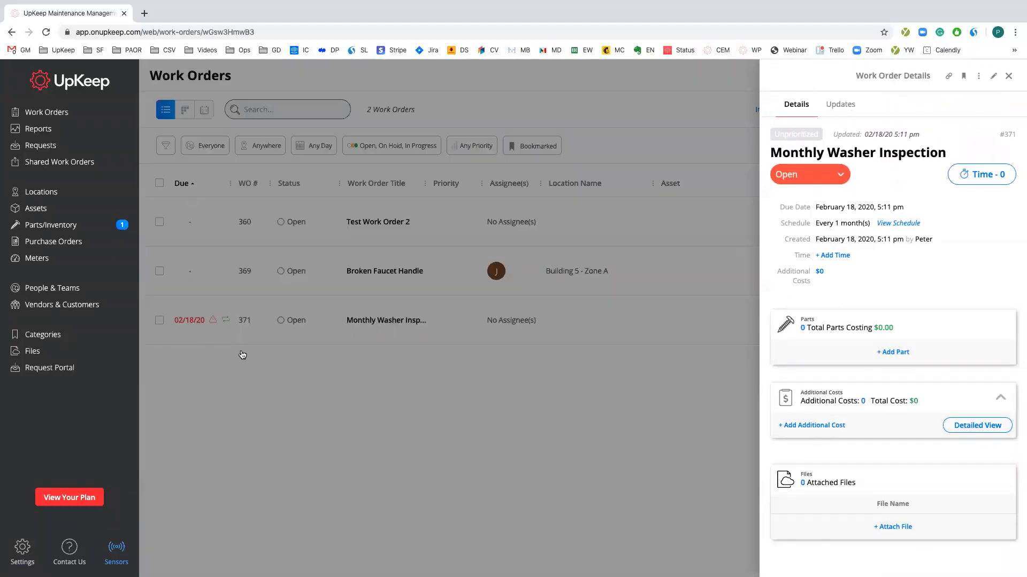
pyautogui.click(473, 441)
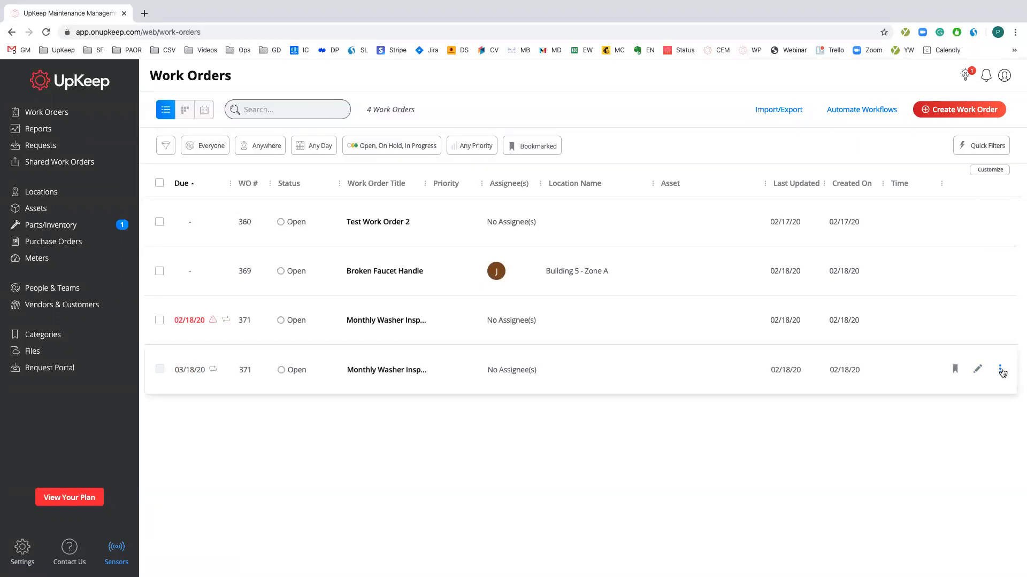
pyautogui.click(1001, 370)
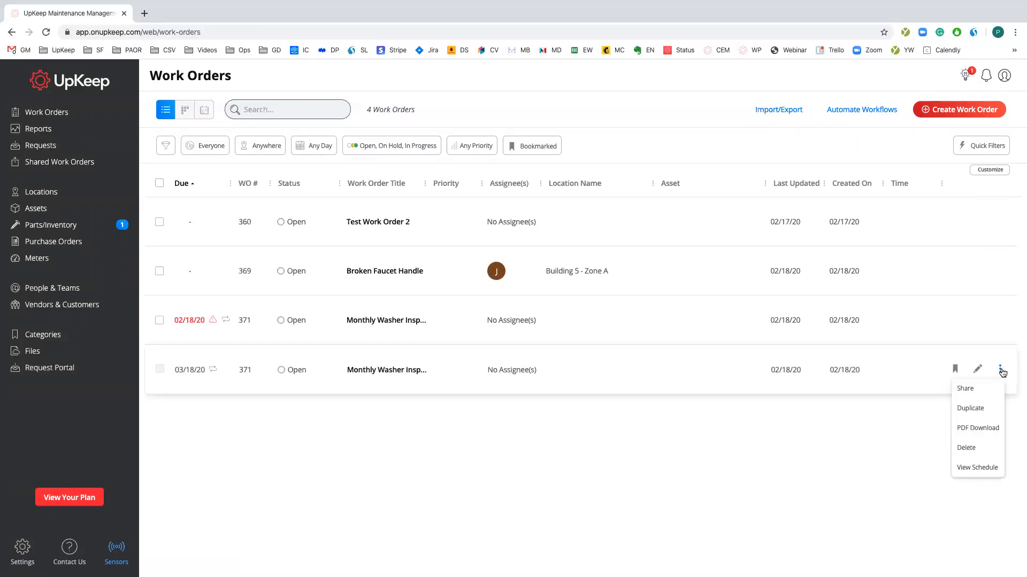
pyautogui.click(974, 450)
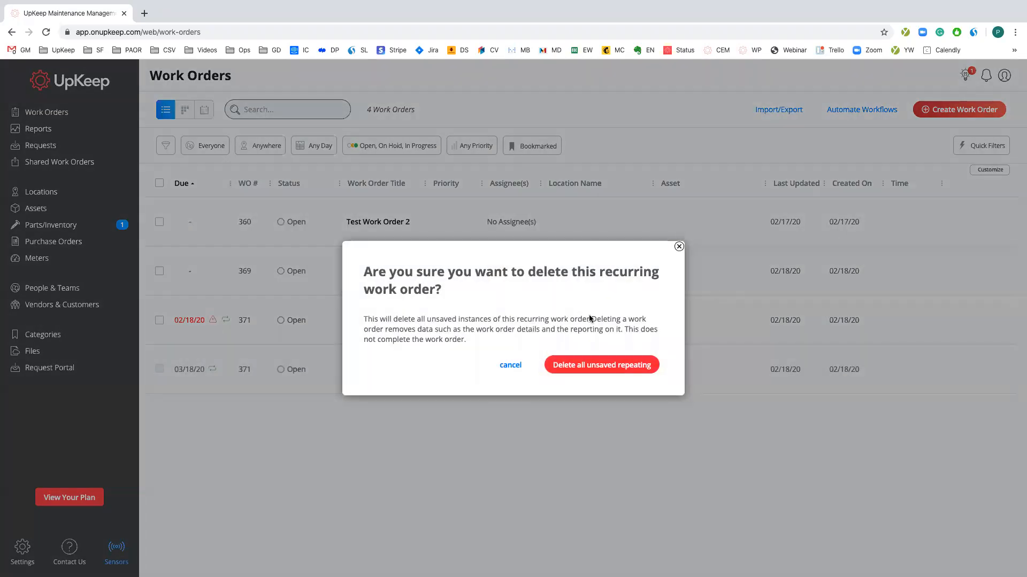
pyautogui.click(577, 365)
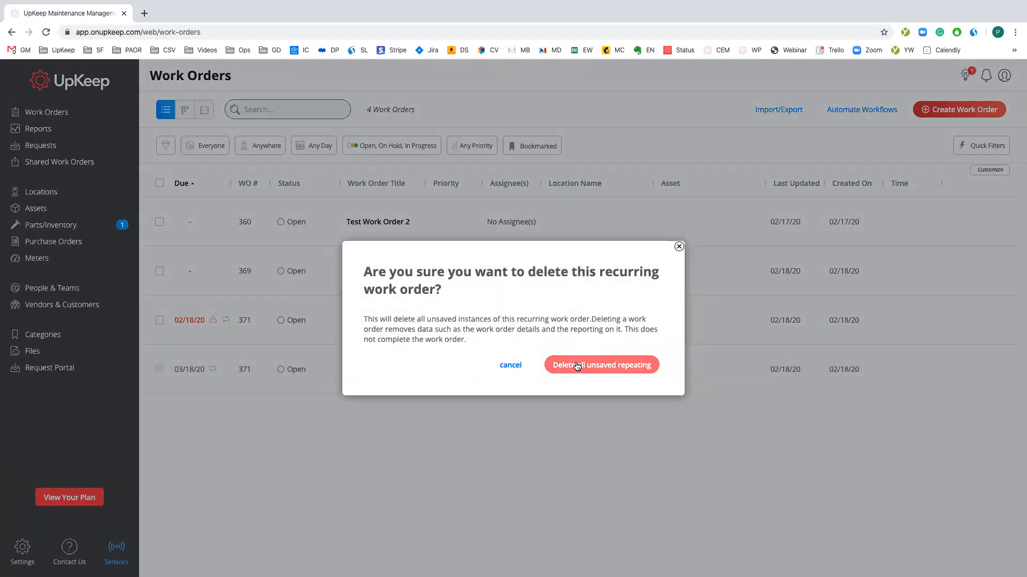
# Delete the remaining Monthly Washer Inspection work order due 02/18/20
pyautogui.click(160, 321)
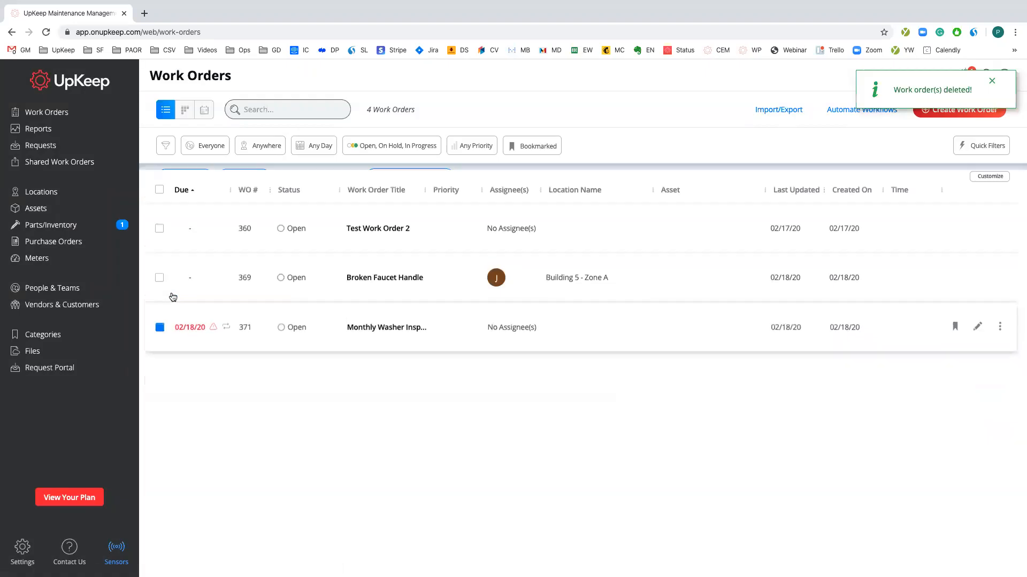
pyautogui.click(247, 179)
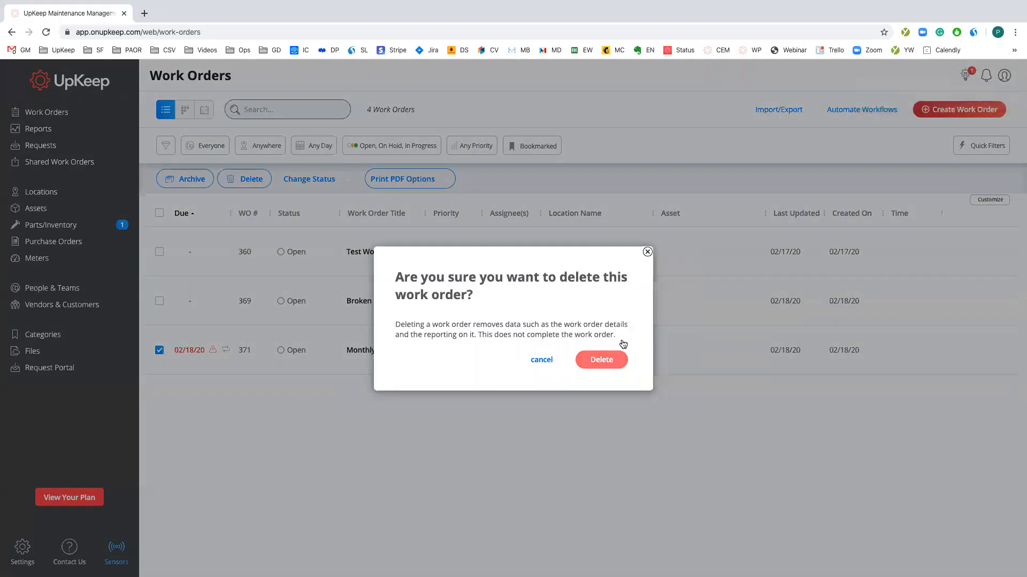
pyautogui.click(610, 359)
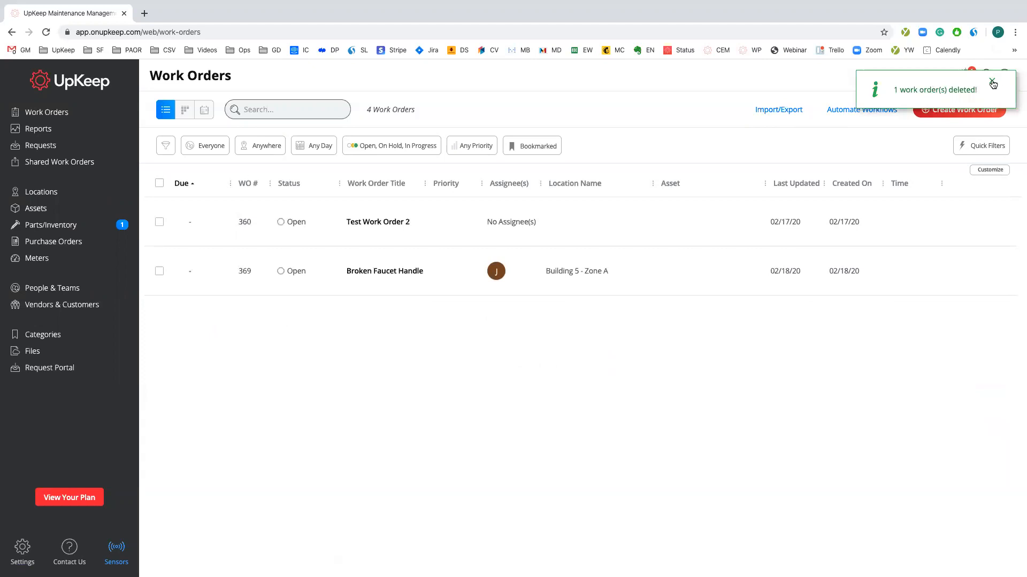
# Start a new work order titled "Monthly Dryer Inspection"
pyautogui.click(936, 110)
pyautogui.click(836, 124)
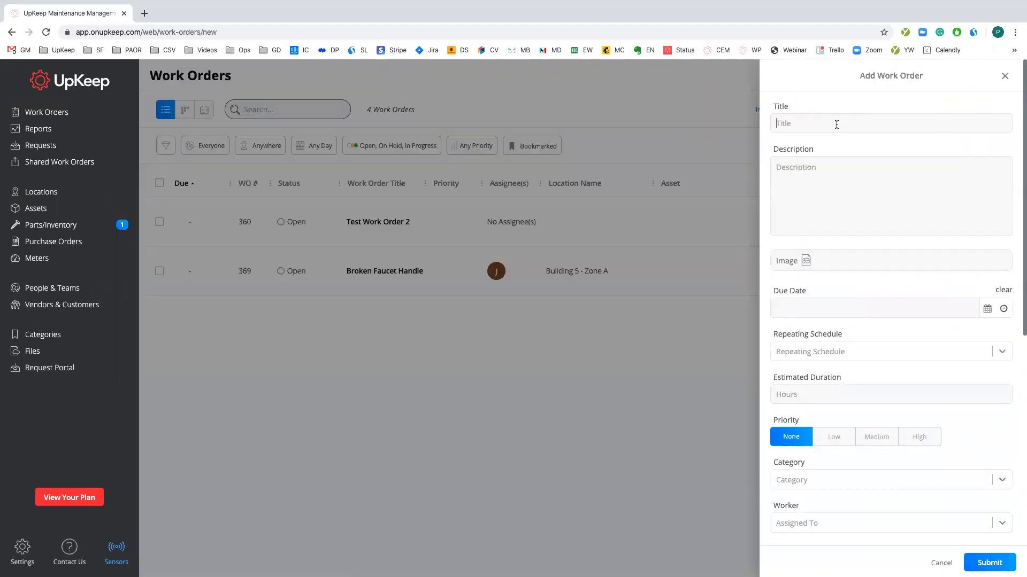
pyautogui.write('Monthly Dry')
pyautogui.press('BackSpace')
pyautogui.write('er Inspection')
# Set the dryer inspection to repeat Every Month, scheduled based on completion date, and submit the work order
pyautogui.click(830, 351)
pyautogui.click(818, 434)
pyautogui.scroll(-1, 802, 406)
pyautogui.click(790, 374)
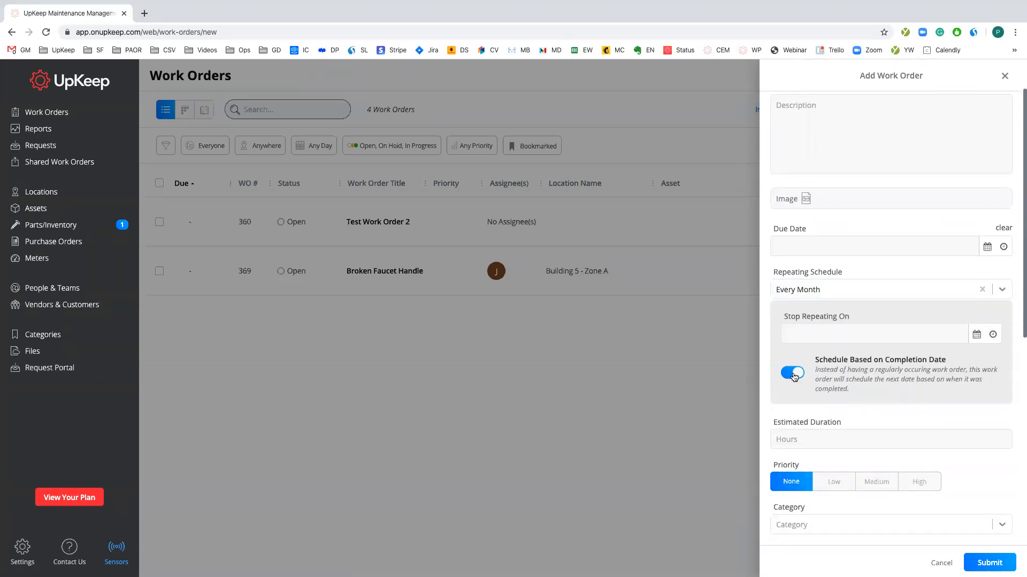
pyautogui.click(989, 563)
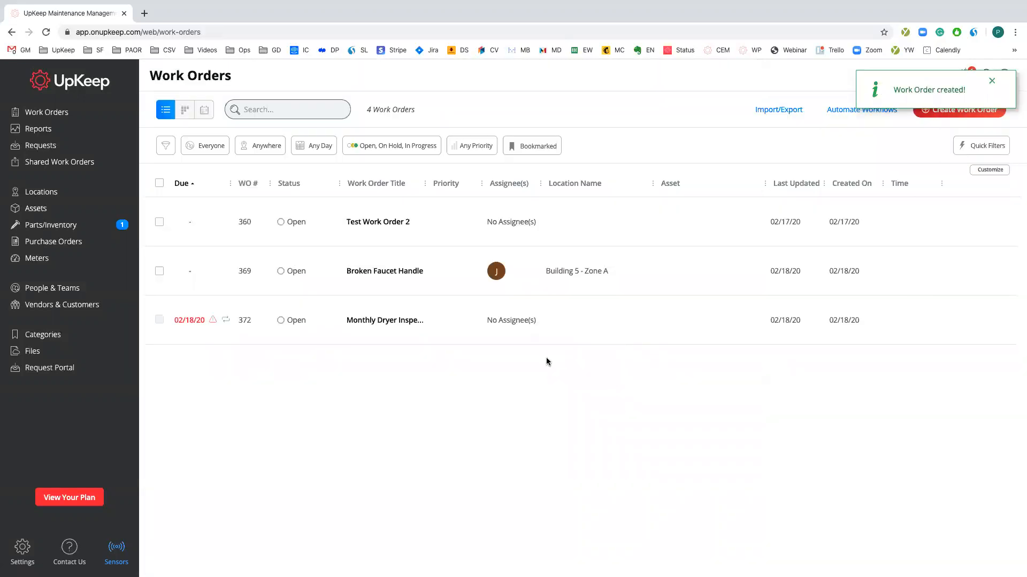
# View the Monthly Dryer Inspection work order's details and reload the work orders list
pyautogui.click(365, 336)
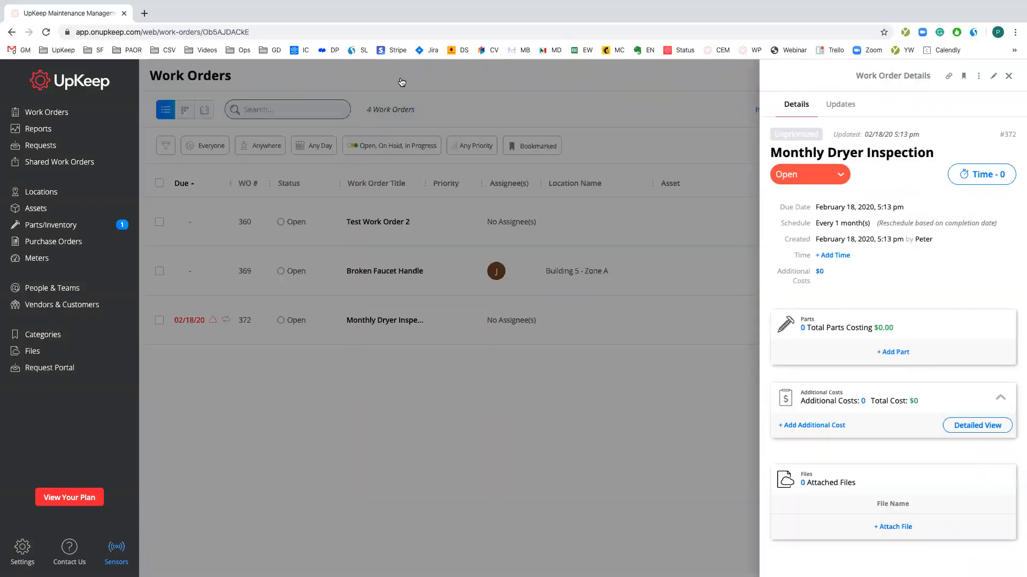
pyautogui.click(46, 32)
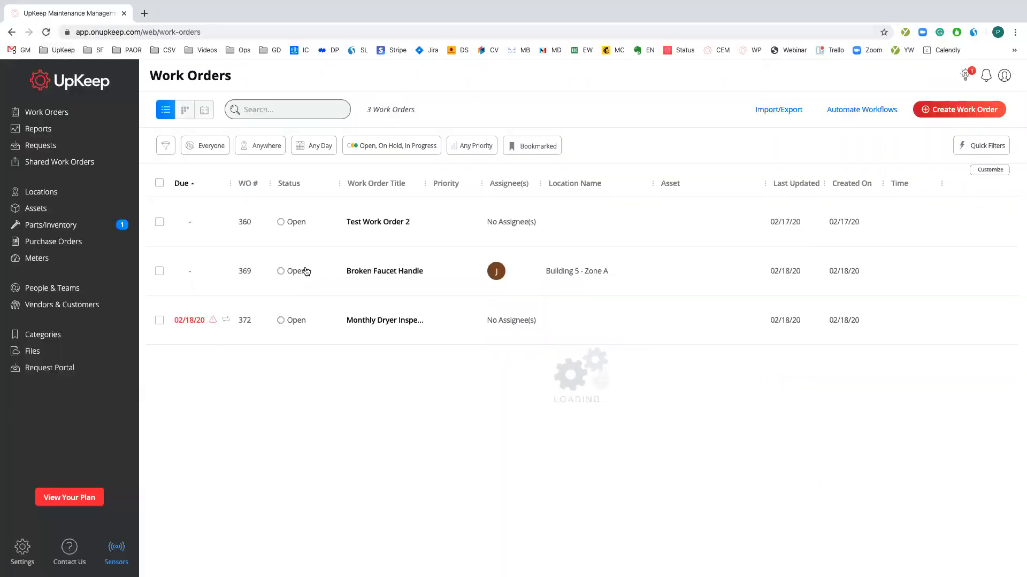
# Mark the Monthly Dryer Inspection work order as Complete, close its details and reload the work orders list
pyautogui.click(335, 340)
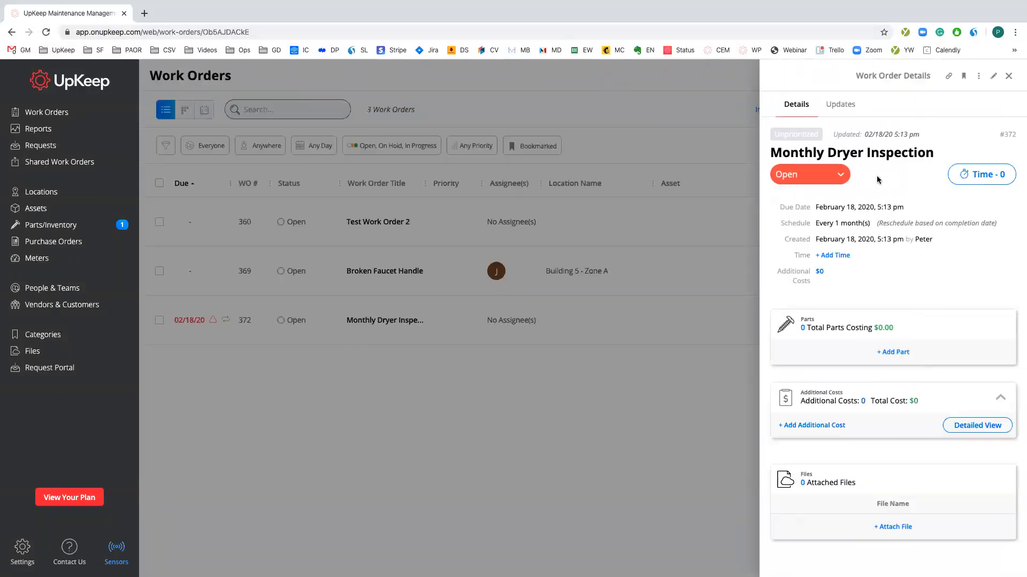
pyautogui.click(840, 176)
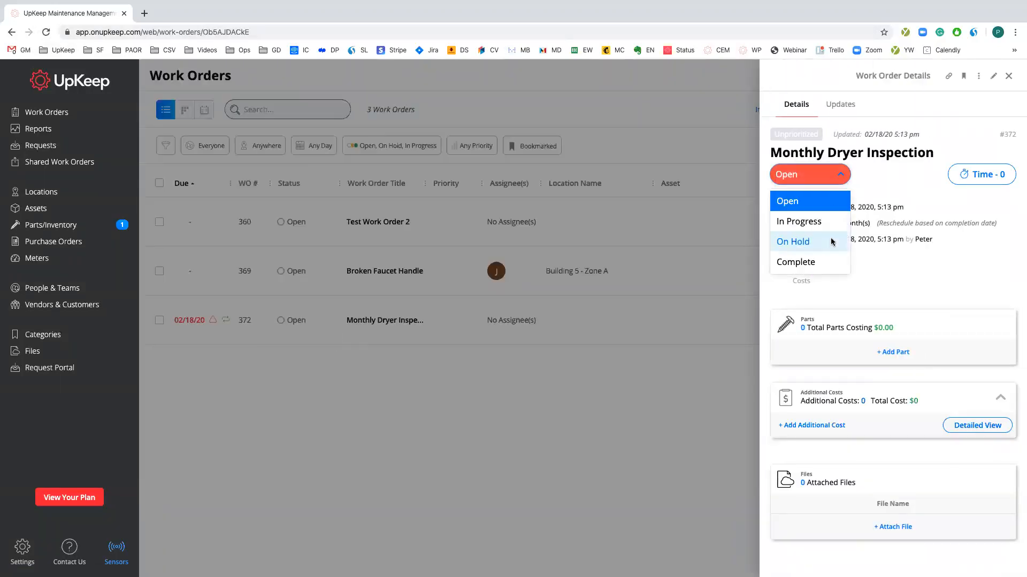
pyautogui.click(813, 262)
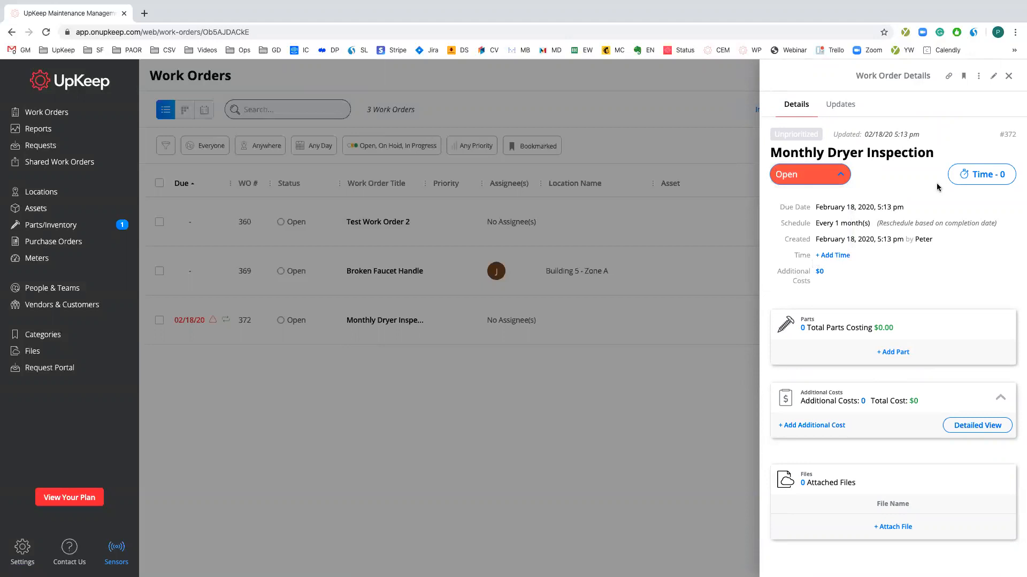
pyautogui.click(455, 445)
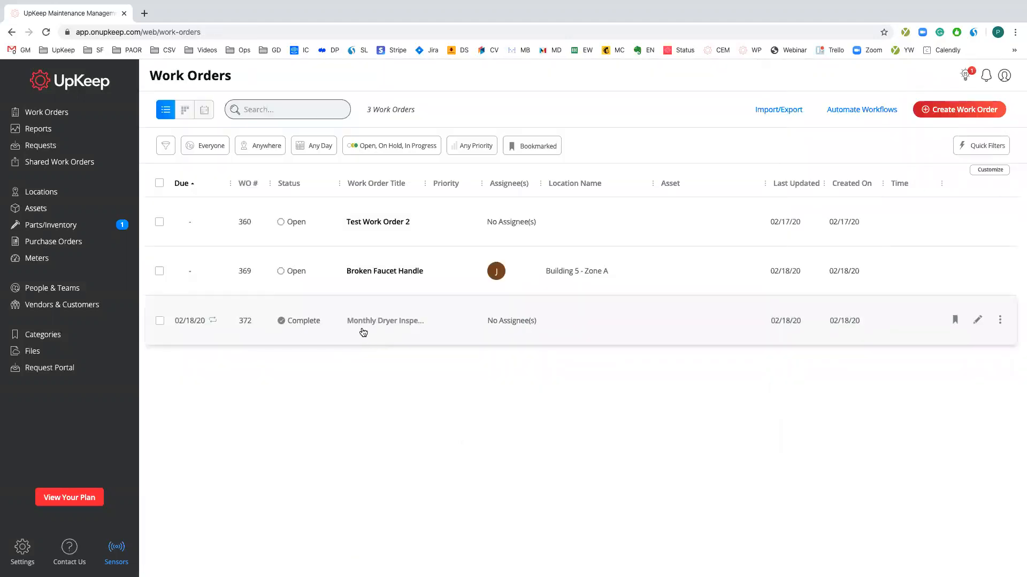
pyautogui.click(48, 37)
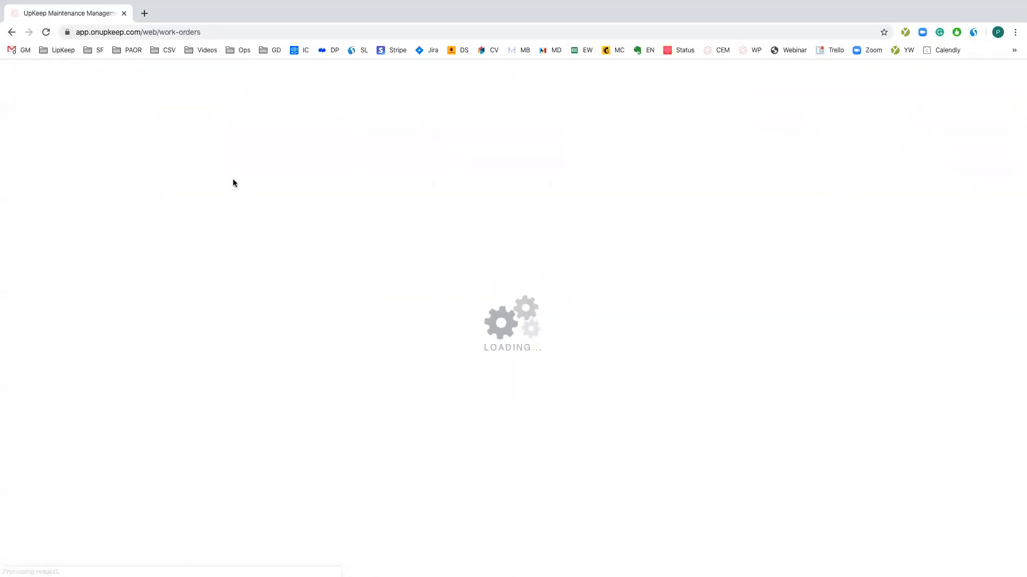